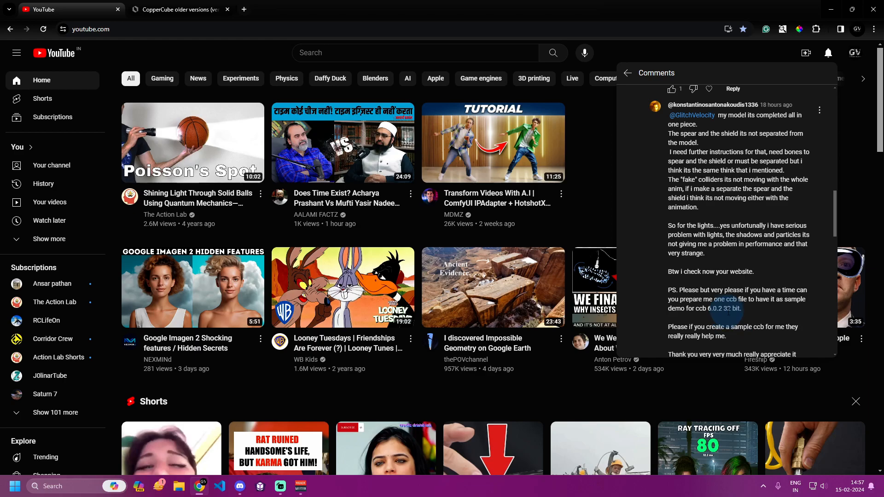
Launch CopperCube 6.0.2 from the desktop, create a new 3D app and maximize the editor window.
click(882, 488)
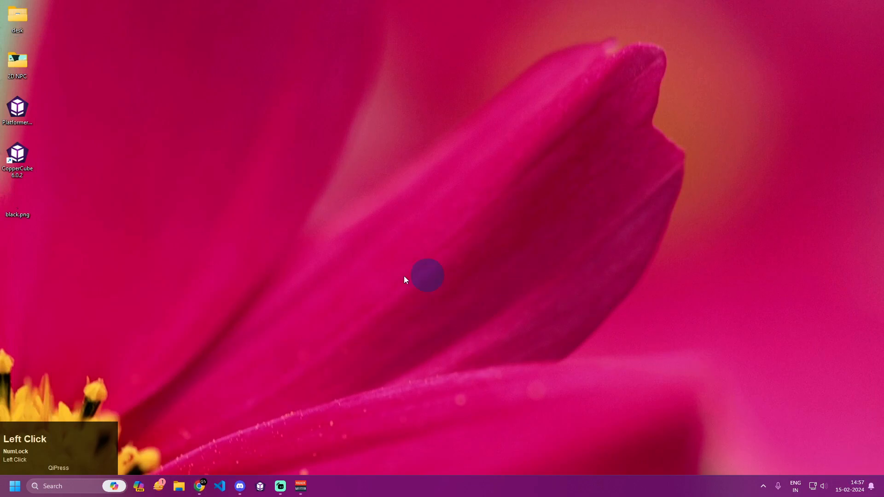
click(24, 175)
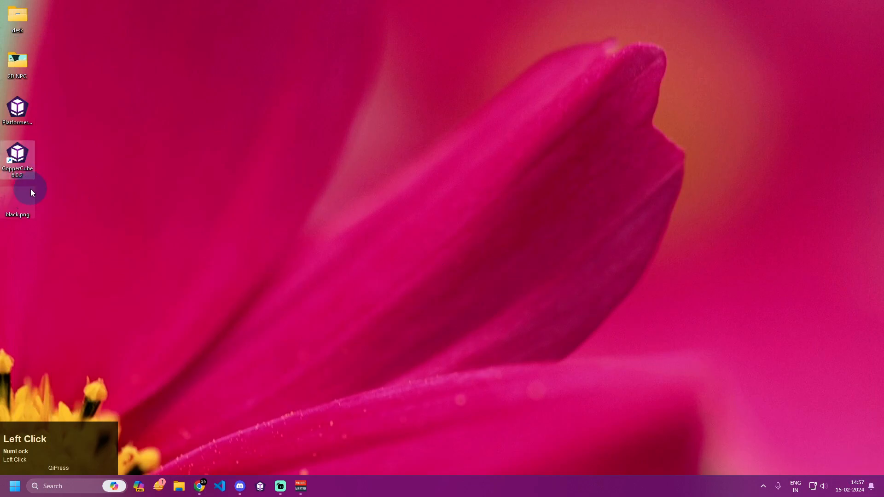
double_click(20, 164)
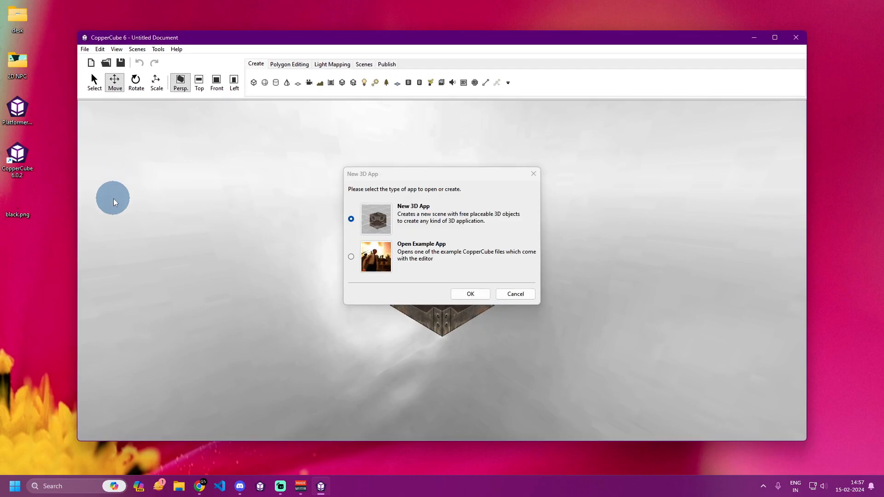
click(452, 299)
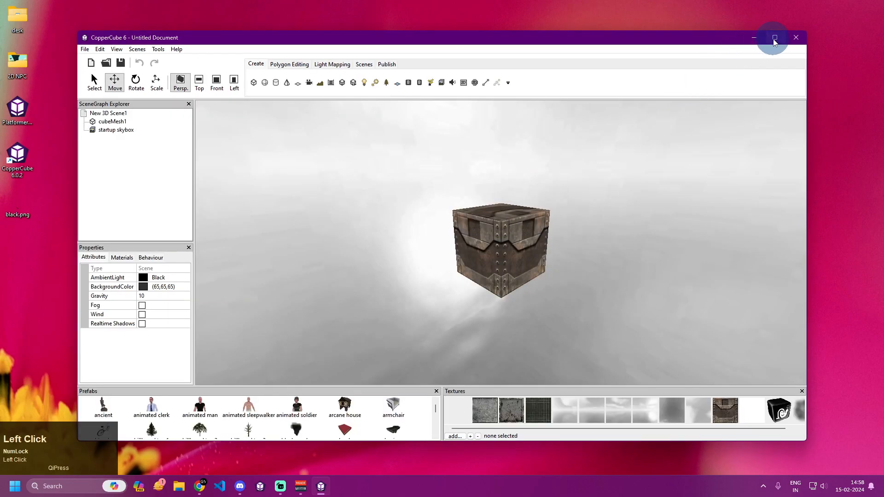
click(774, 37)
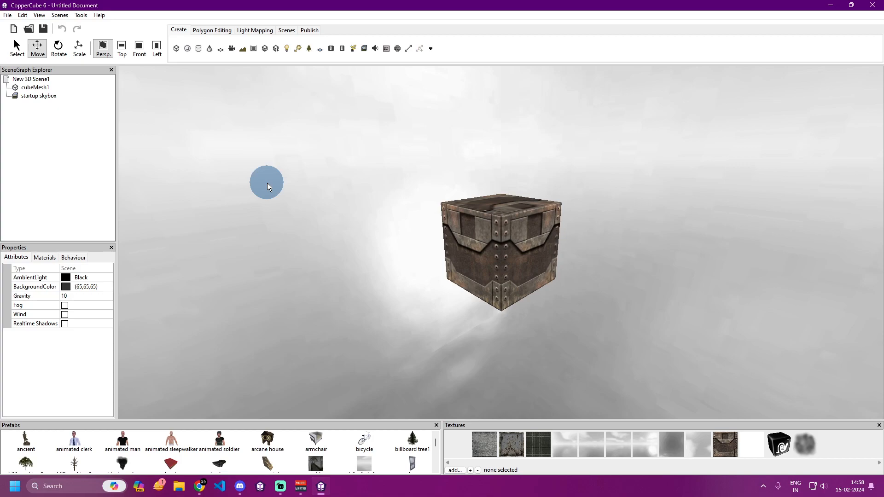
Replace the default cube in the scene with the animated soldier prefab.
click(496, 246)
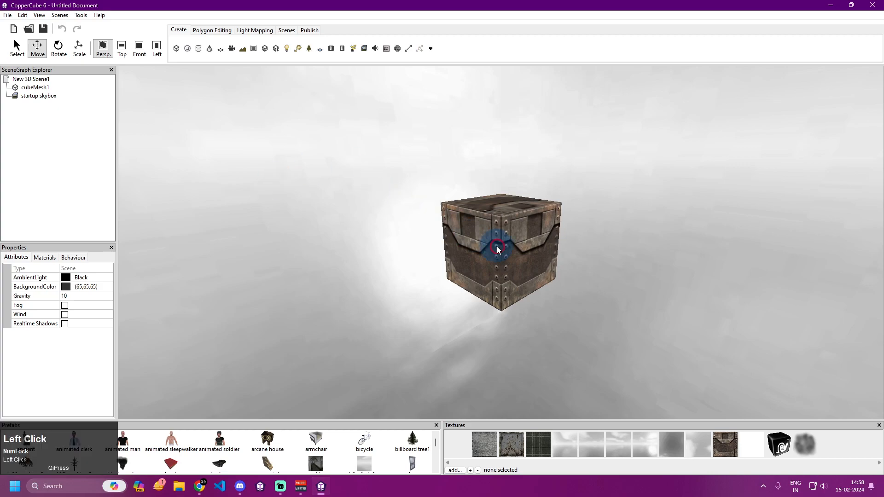
key(Delete)
click(233, 445)
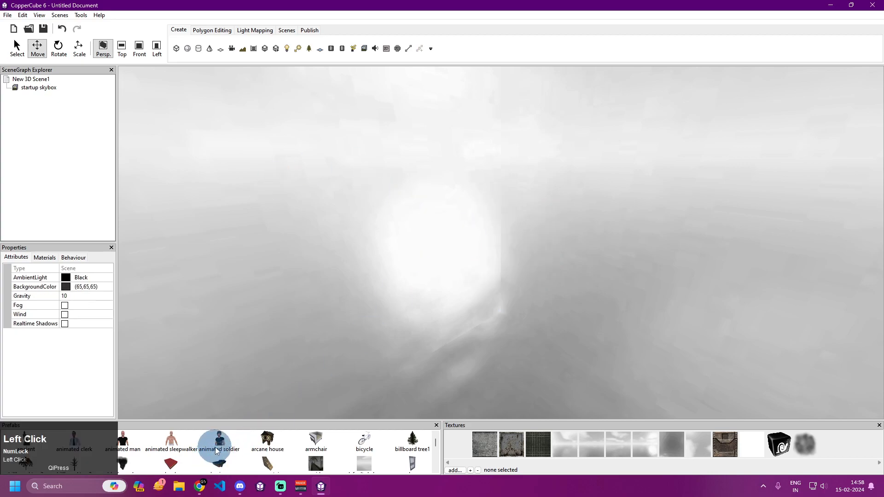
click(219, 443)
double_click(219, 443)
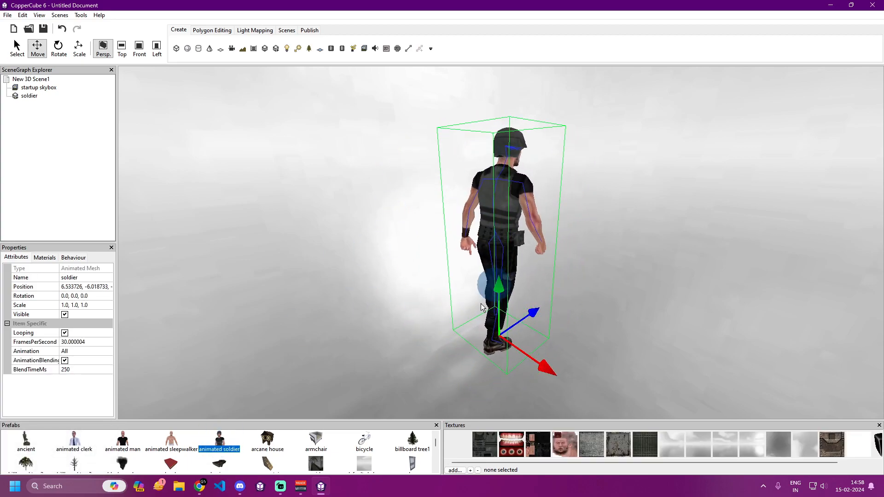
Set the soldier's animation to walk.
click(103, 351)
click(104, 351)
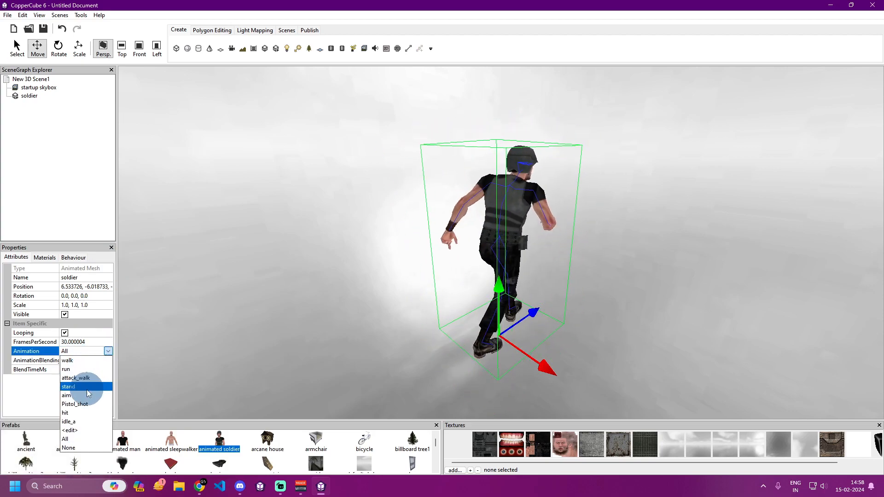
click(87, 361)
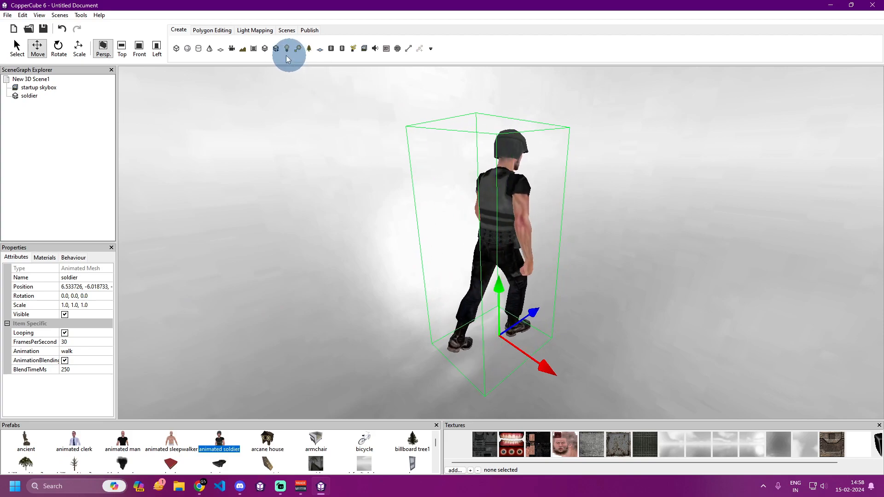
Create a Free Flying Camera that collides against geometry and is the first active camera when the scene starts.
click(231, 49)
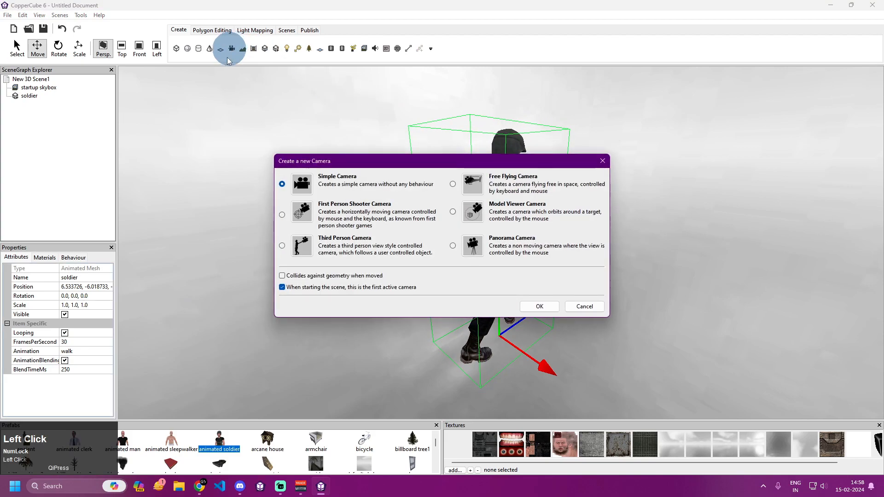
click(472, 189)
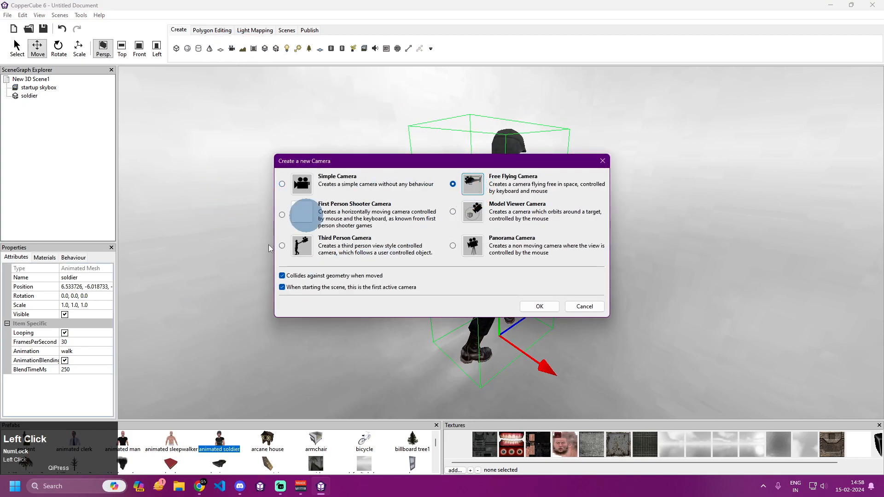
click(290, 275)
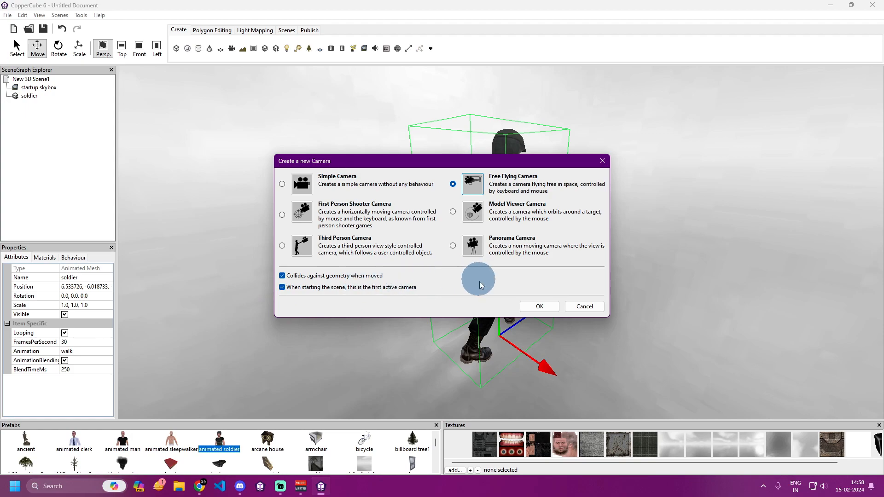
click(541, 306)
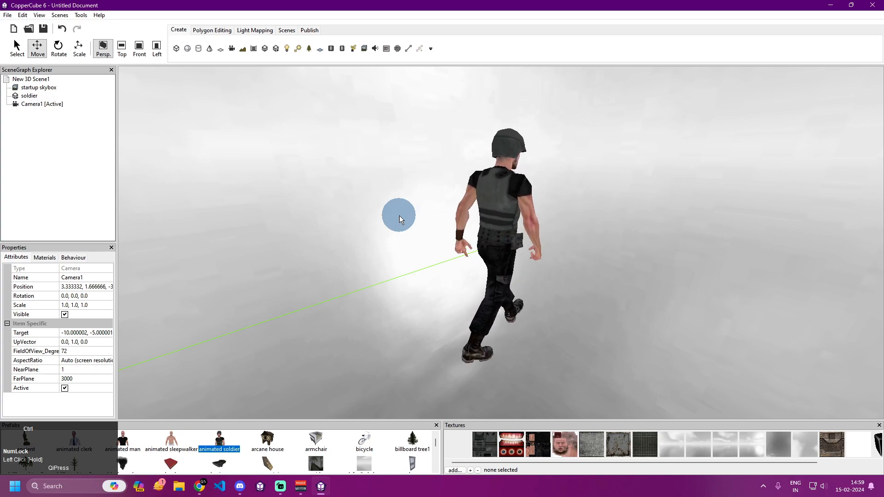
Test-run the scene, fly the camera back and forth against the soldier to check collision, and close the test.
key(ctrl+F10)
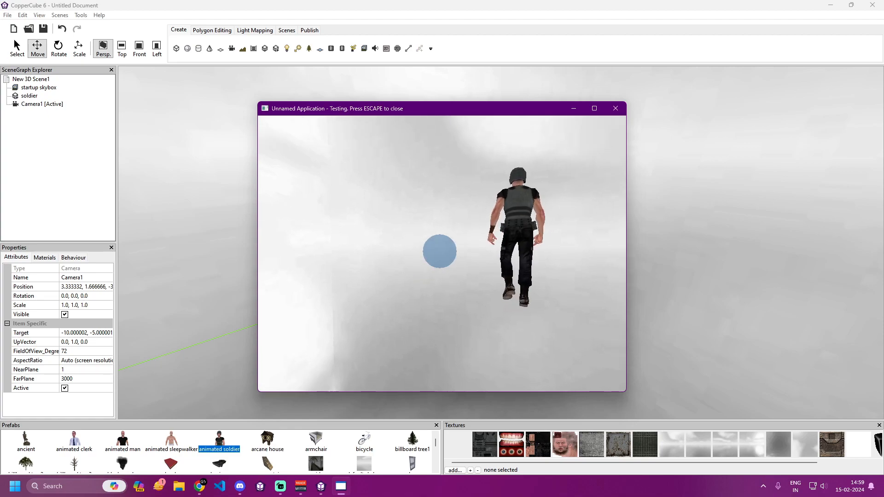
key(s)
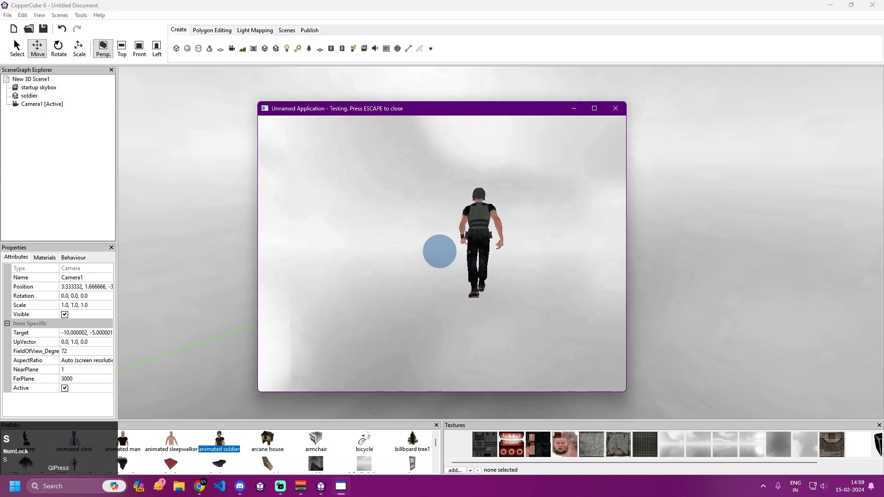
key(w)
key(s)
key(w)
key(w)
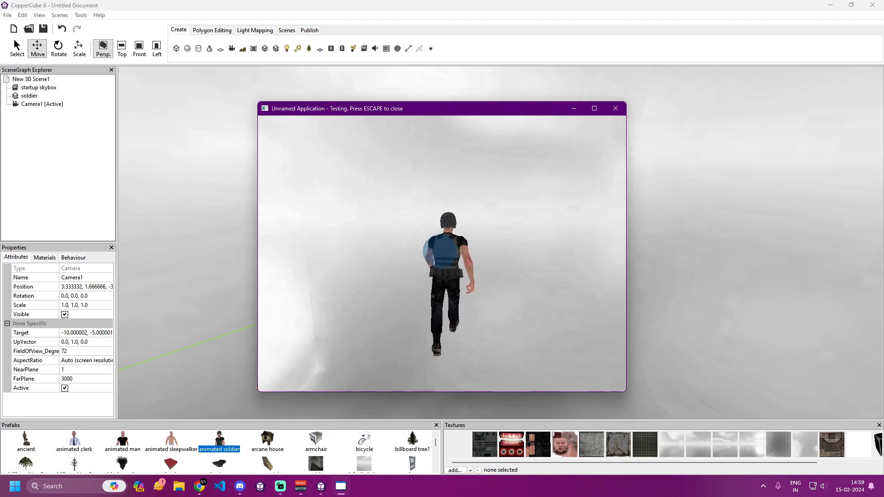
key(w)
key(w)
key(w)
key(w)
key(w)
key(w)
key(w)
key(w)
key(w)
key(w)
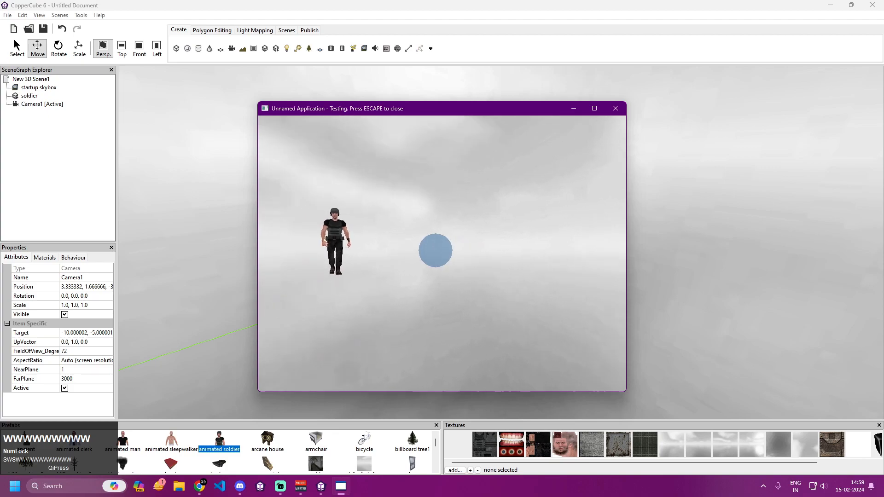
key(s)
key(w)
key(w)
key(w)
key(w)
key(w)
key(w)
key(w)
key(w)
key(w)
key(w)
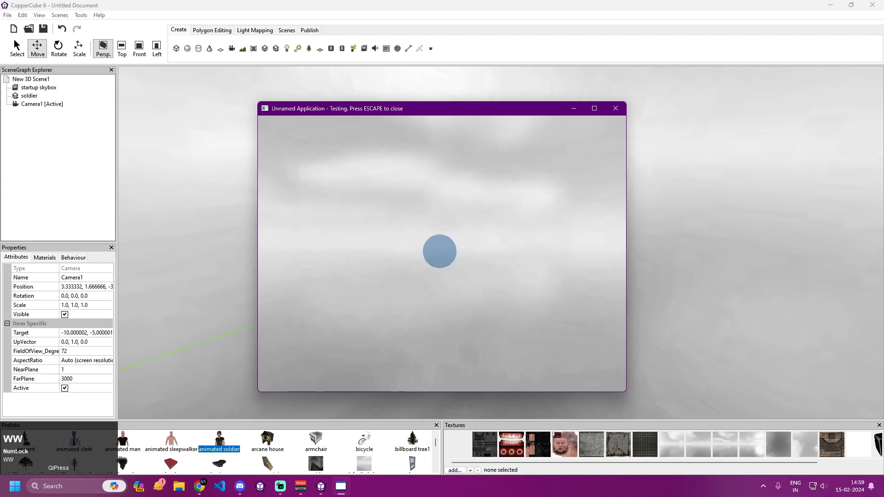
key(s)
key(s)
key(s)
key(s)
key(s)
key(s)
key(s)
key(s)
key(s)
key(s)
key(s)
key(w)
key(s)
key(s)
key(s)
key(s)
key(s)
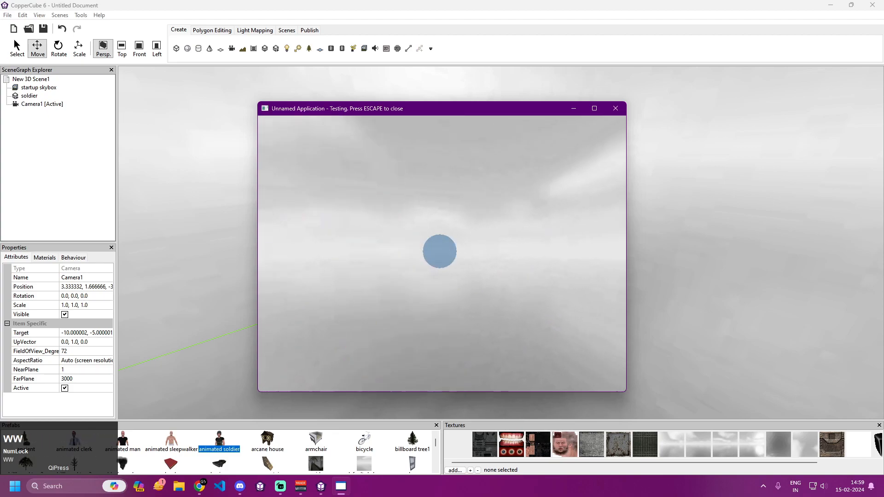
key(w)
key(w)
key(w)
key(w)
key(w)
key(w)
key(w)
key(w)
key(w)
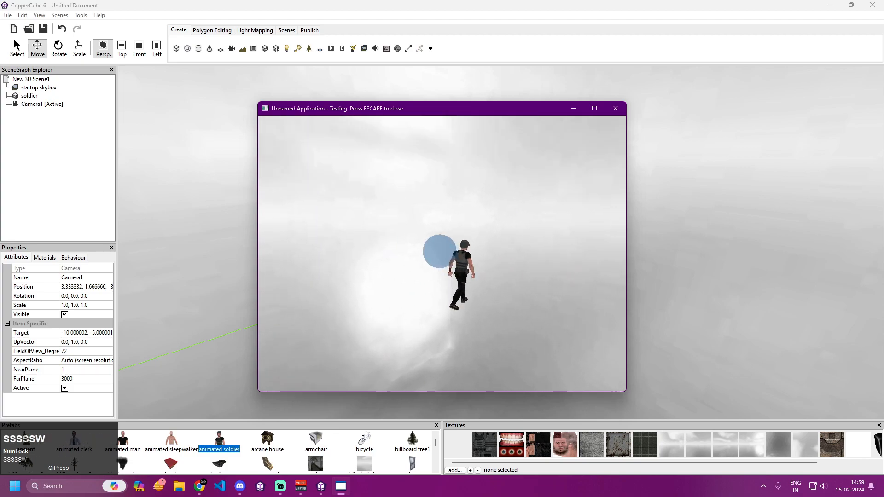
key(s)
key(s)
key(s)
key(s)
key(s)
key(w)
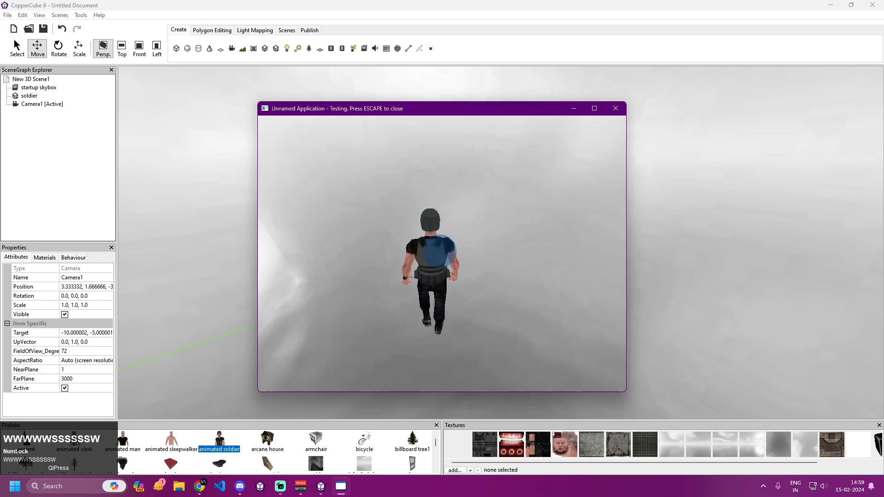
key(s)
key(Escape)
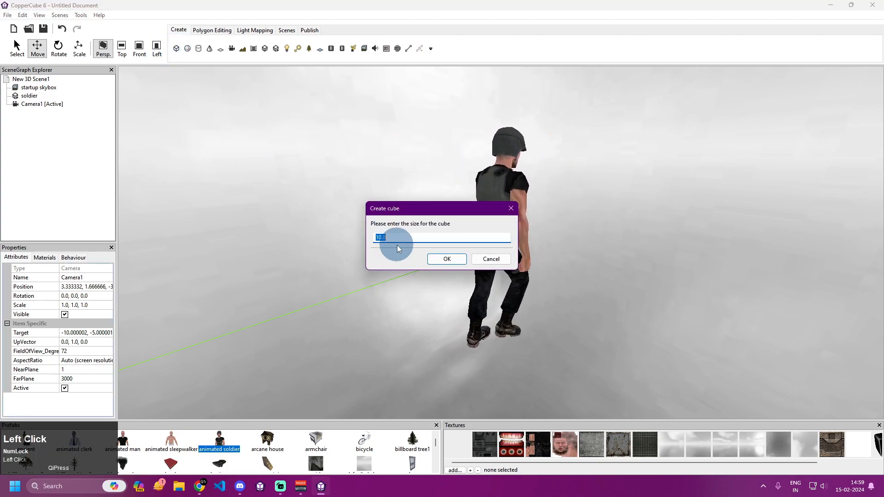
Create a cube of size 10.0 and make it a child of the soldier in the scene graph.
click(444, 258)
click(28, 112)
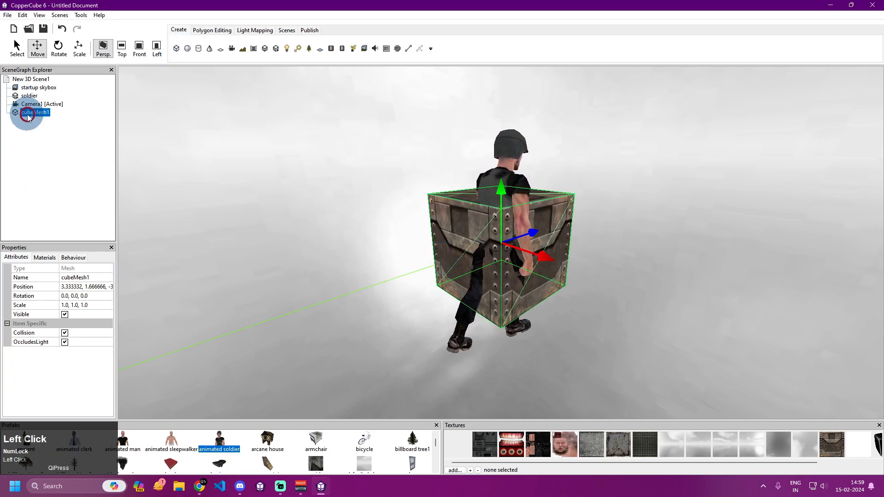
mouse_move(29, 114)
mouse_down()
mouse_move(14, 88)
mouse_move(31, 98)
mouse_up()
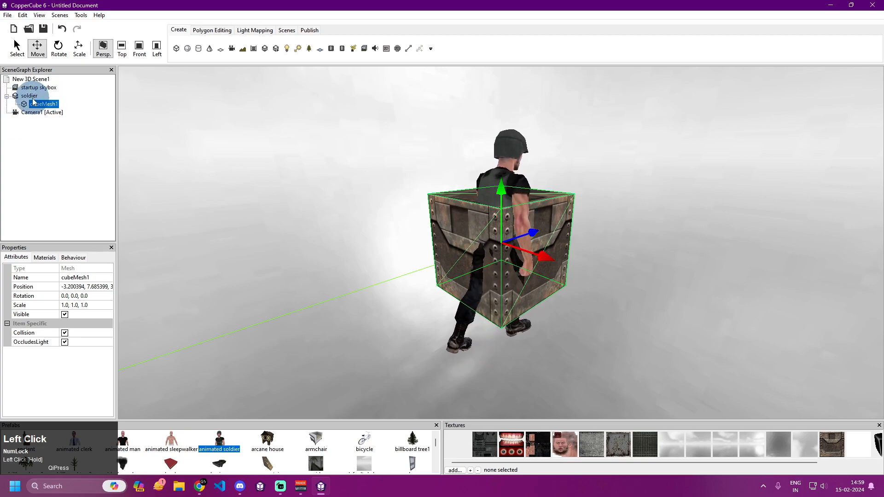
Set the child cube's position to 0, 0, 0 relative to the soldier.
click(89, 288)
text(0)
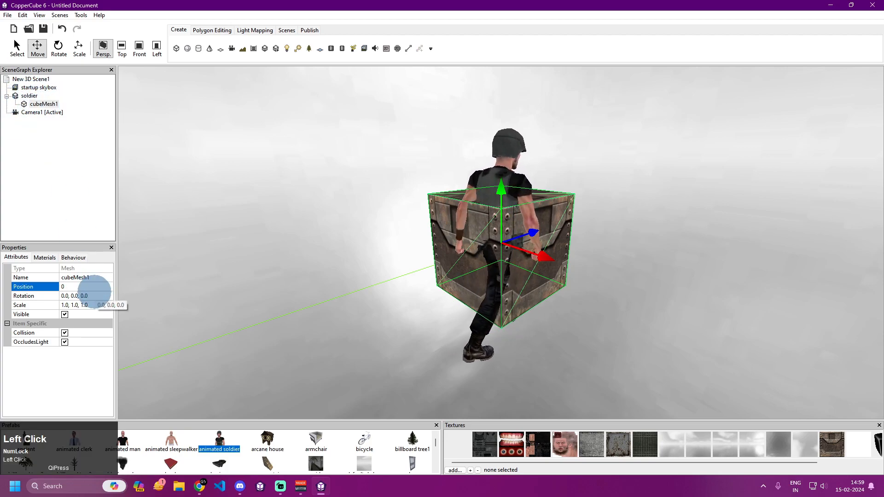
key(Return)
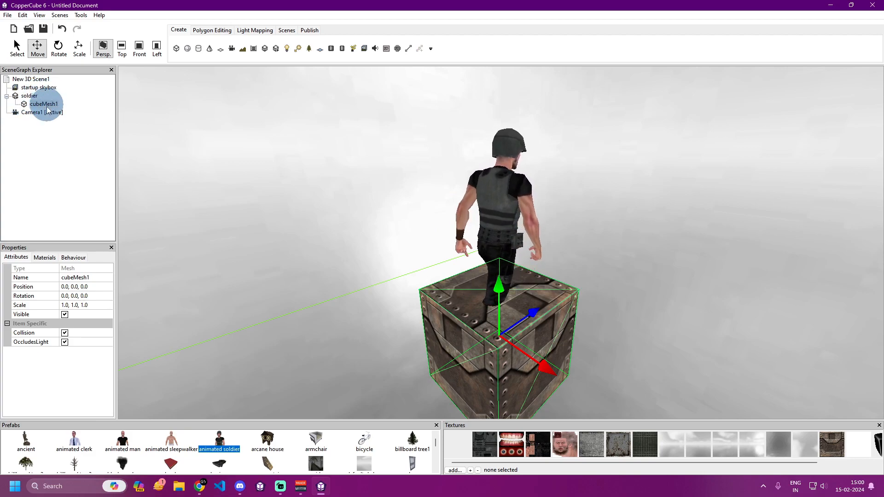
Change the child cube's material type to Transparent (add).
click(46, 258)
click(79, 285)
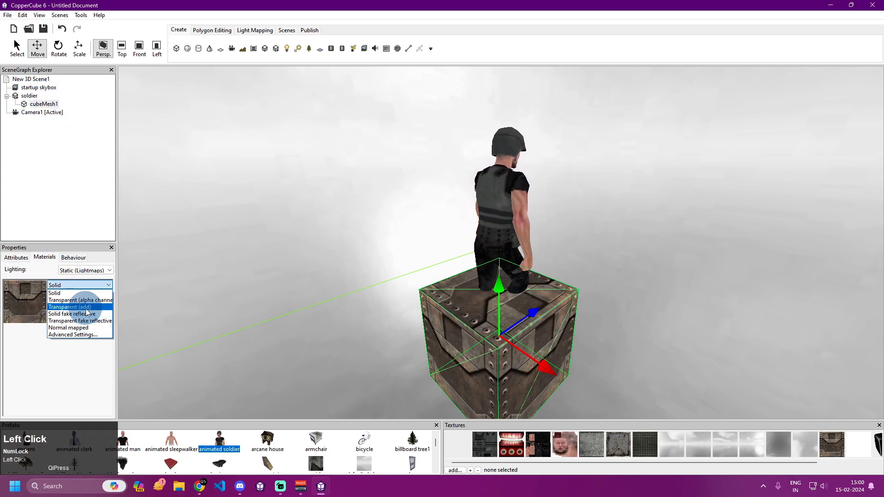
click(85, 308)
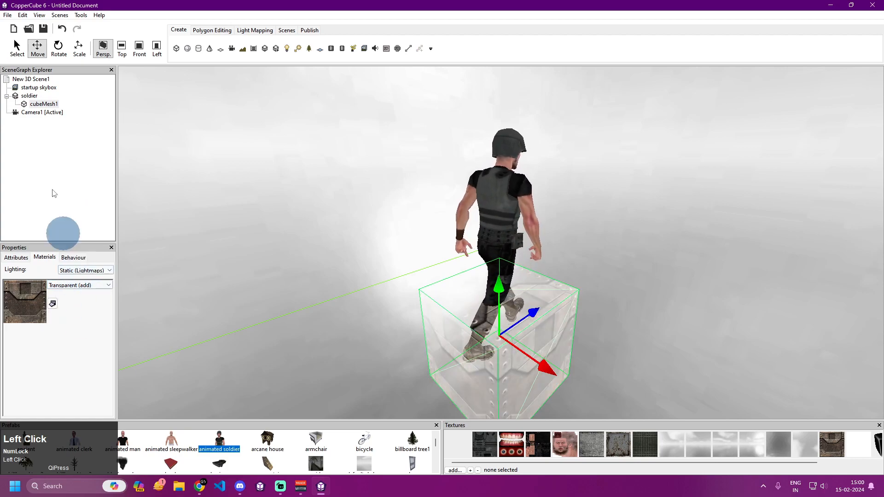
In the Left view, scale the cube vertically until its upper edge rises above the soldier's head.
drag(403, 306, 399, 341)
right_drag(400, 342, 394, 336)
drag(400, 332, 405, 325)
right_drag(406, 325, 414, 351)
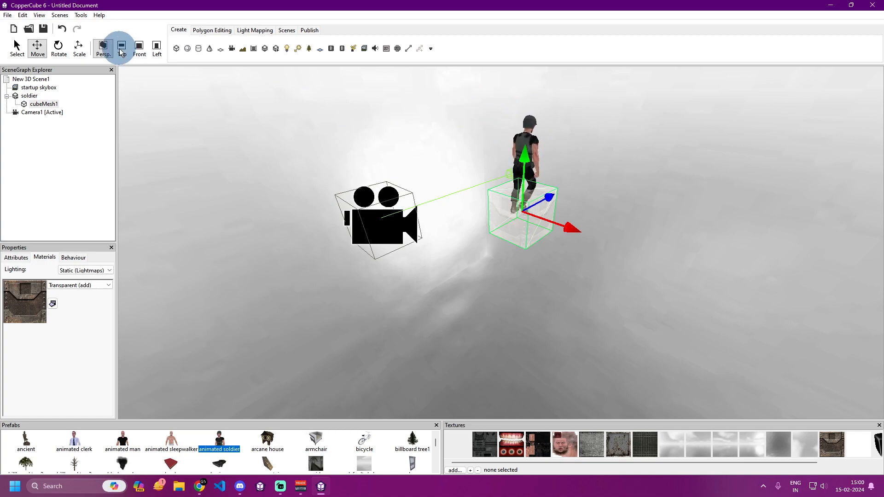
click(157, 47)
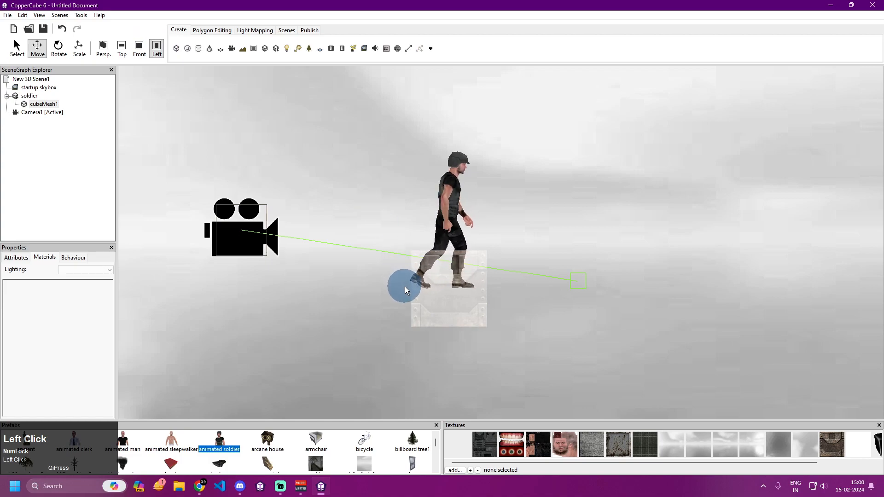
click(420, 286)
click(79, 48)
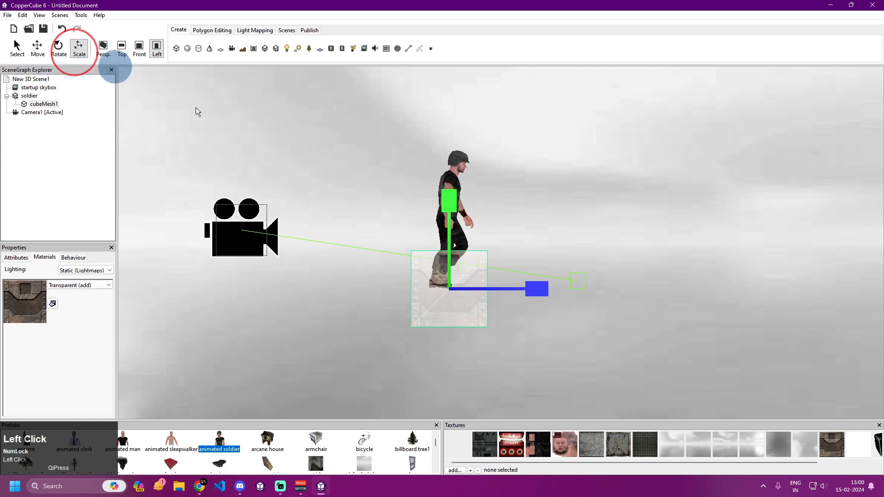
drag(446, 201, 449, 167)
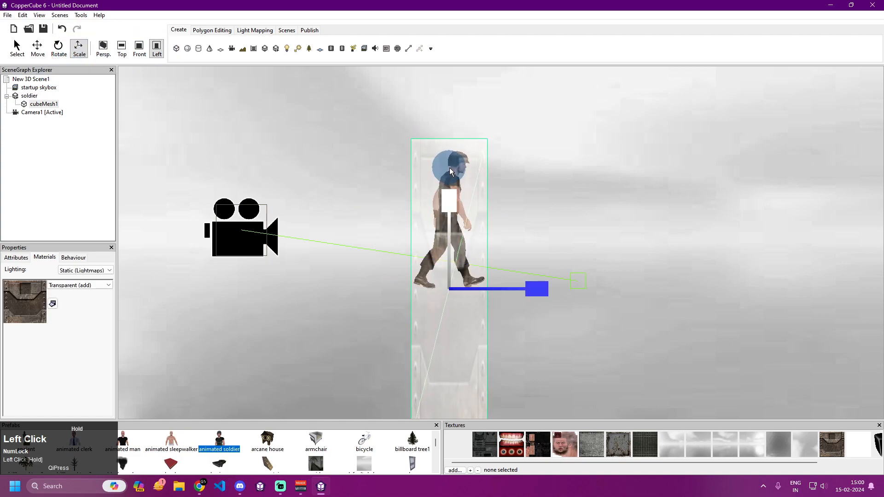
Move the cube up to the soldier's body and reduce its height so it encloses the soldier from head to feet.
click(38, 48)
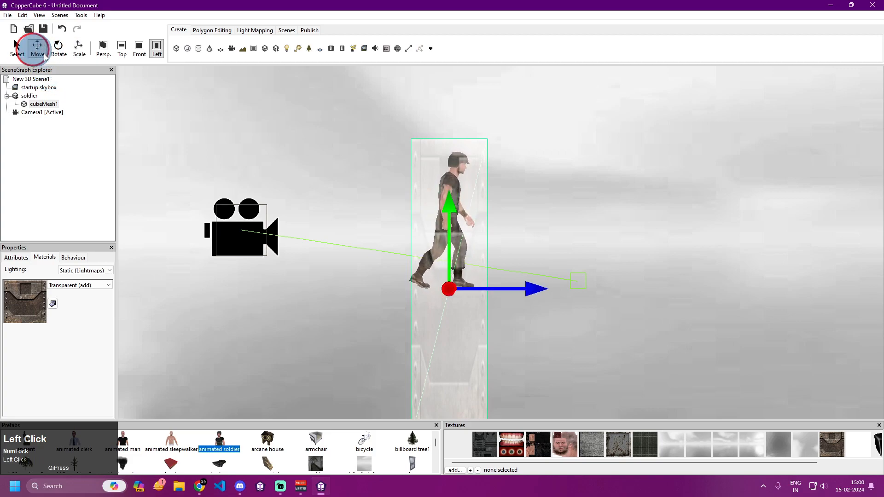
drag(447, 207, 450, 198)
click(79, 48)
mouse_move(454, 129)
mouse_down()
mouse_move(451, 149)
mouse_move(467, 162)
mouse_move(439, 124)
mouse_move(445, 129)
mouse_up()
click(38, 46)
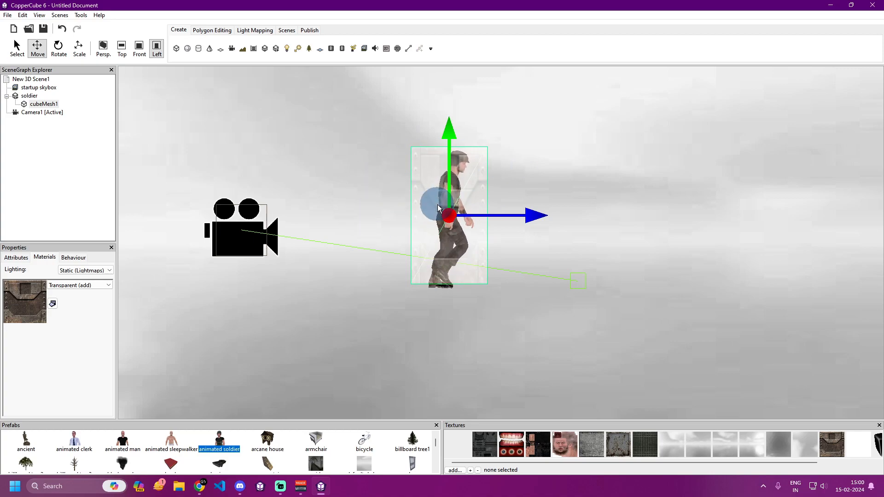
Narrow the cube's width in the Front view and adjust its depth in the Top view to fit the soldier.
click(139, 46)
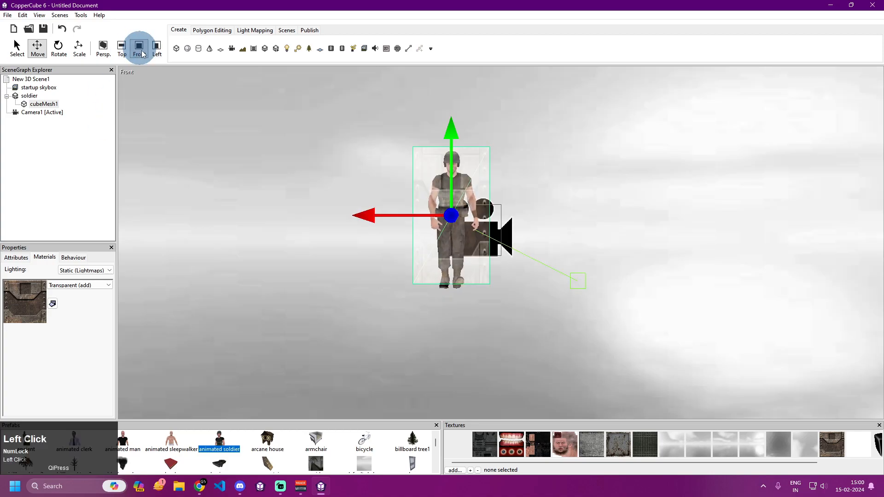
click(79, 48)
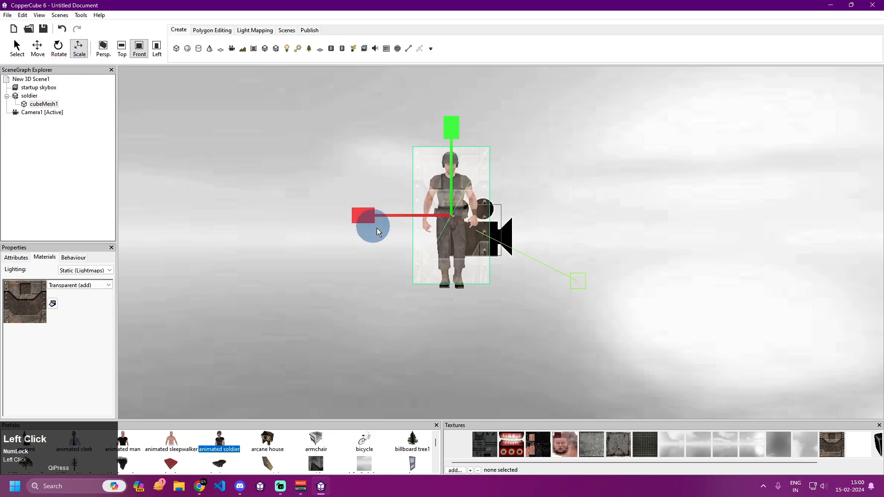
drag(364, 218, 366, 214)
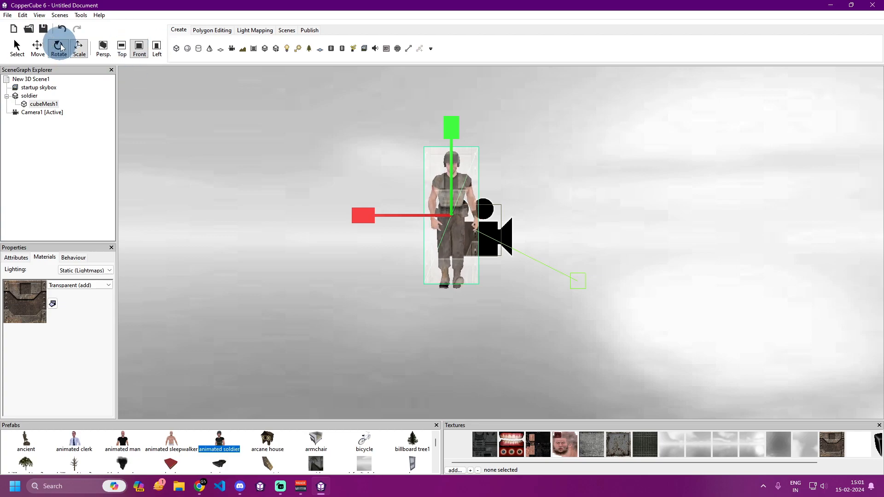
click(157, 49)
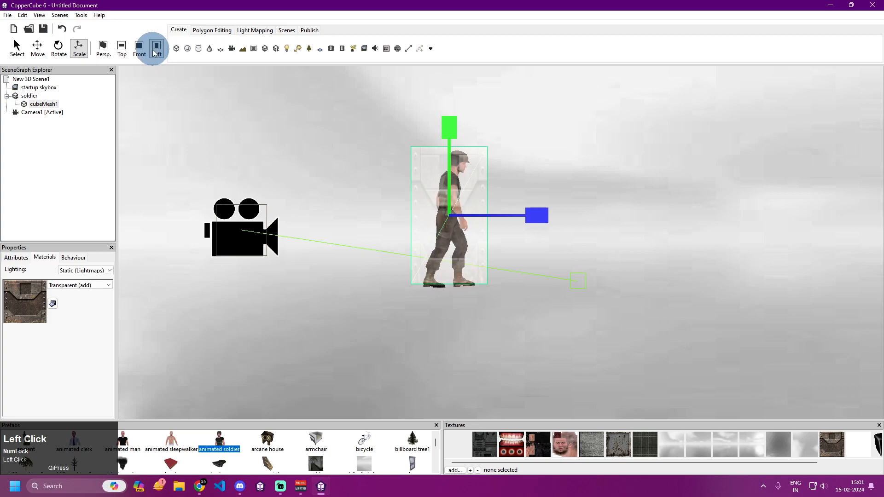
click(122, 48)
drag(465, 191, 455, 209)
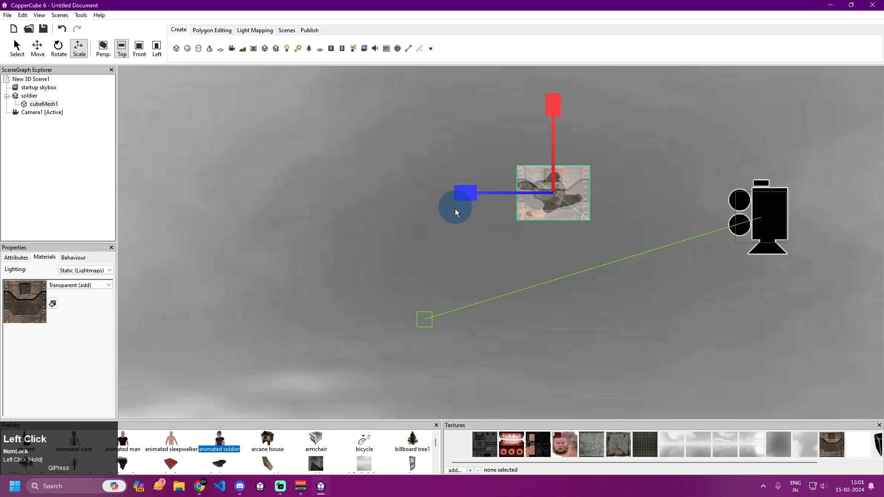
click(104, 50)
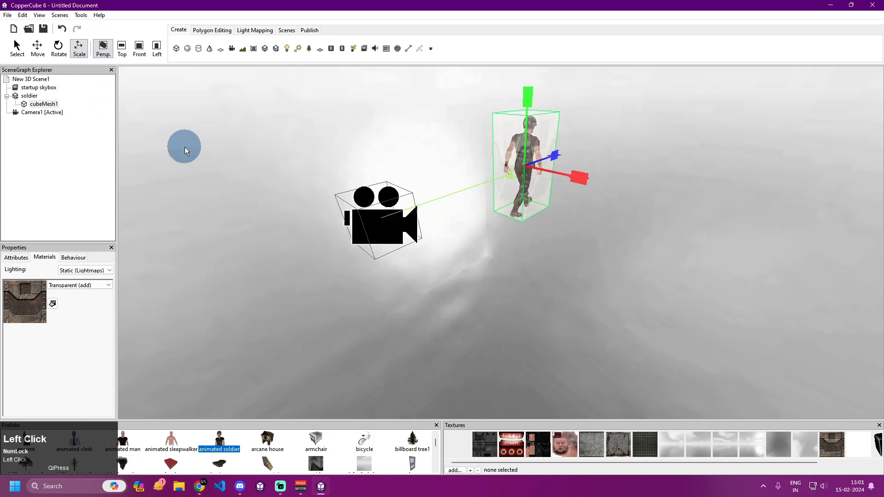
Test the scene and fly the camera around the soldier and its transparent cube to check the collider.
key(ctrl+s)
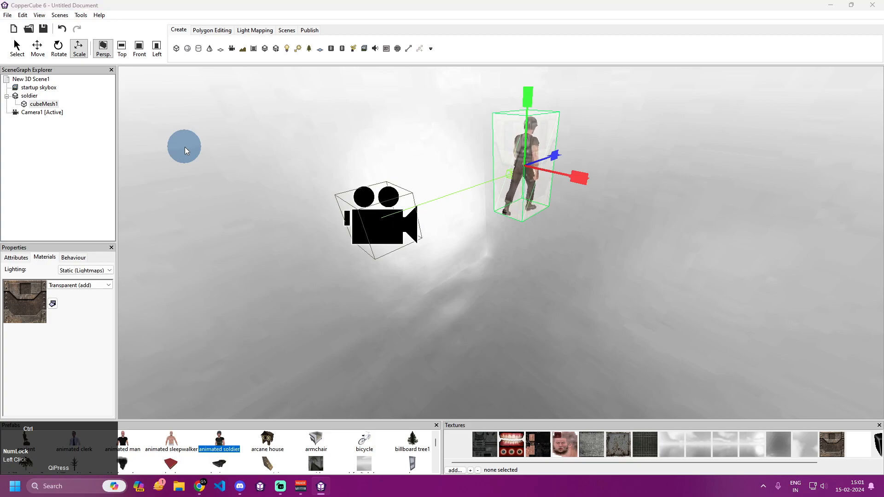
key(ctrl+F10)
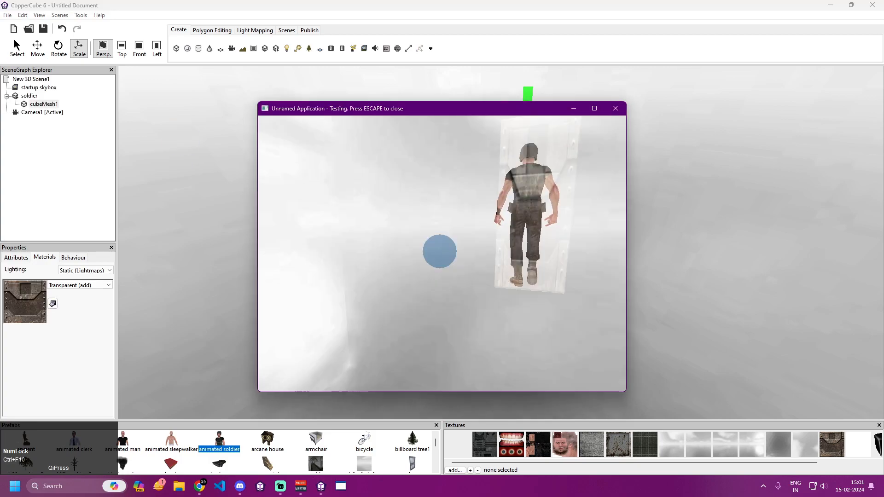
key(s)
key(w)
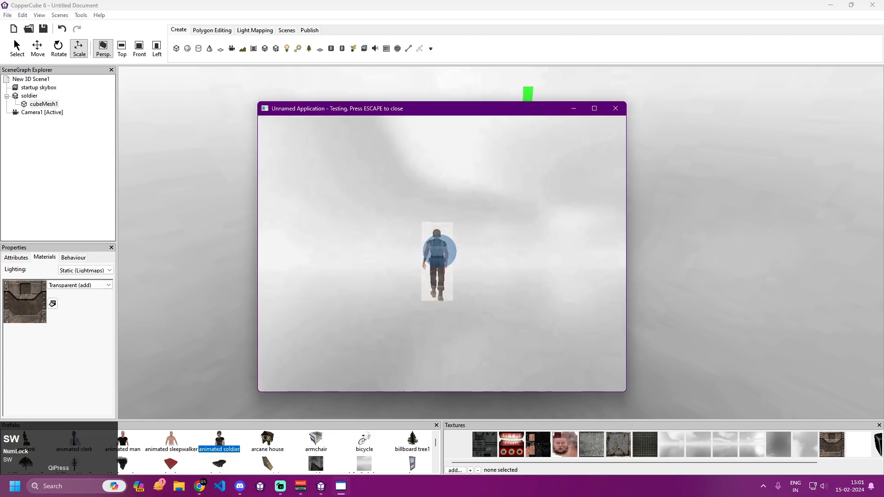
key(s)
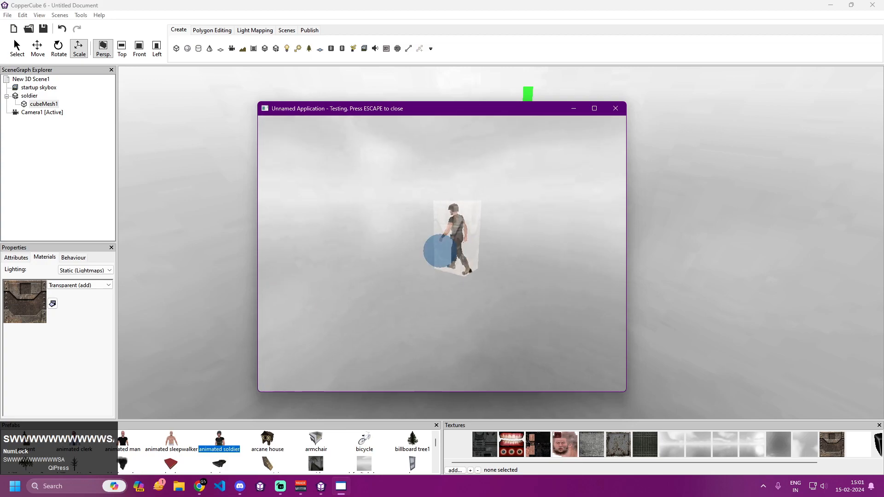
key(w)
key(a)
key(s)
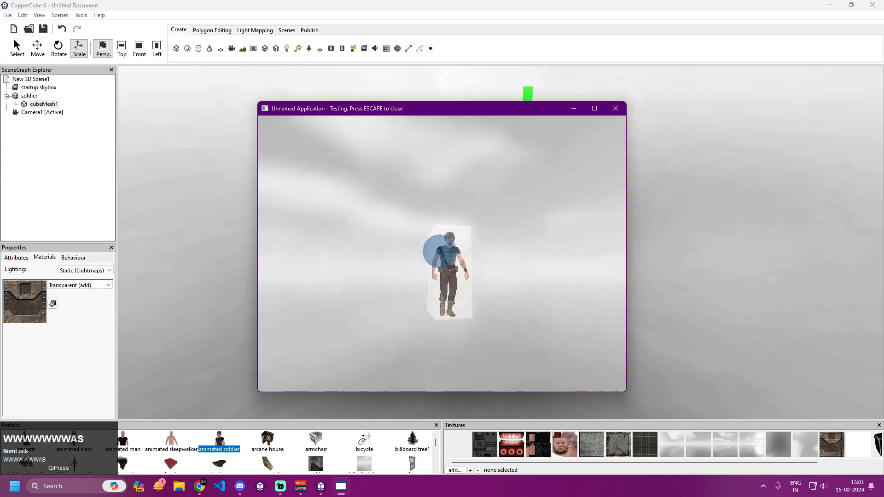
key(w)
key(a)
key(s)
key(w)
key(Escape)
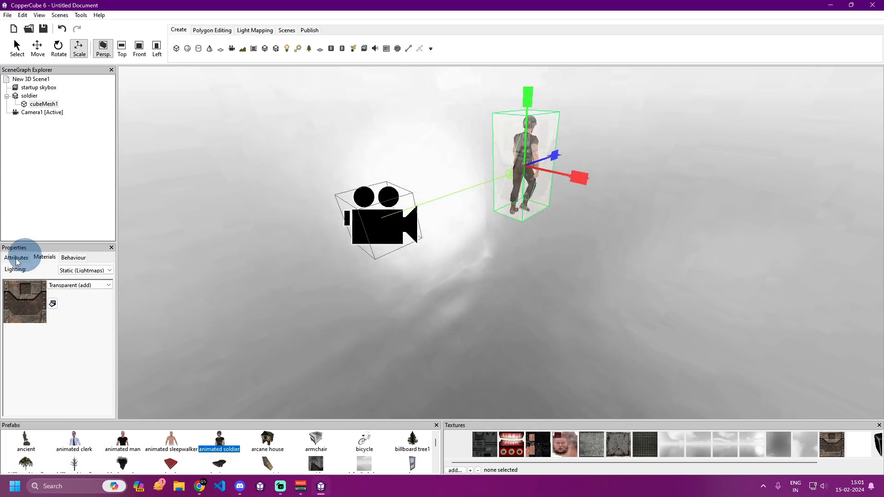
Add black.png from the Desktop to the scene's textures.
click(461, 471)
scroll(151, 194, down, 1)
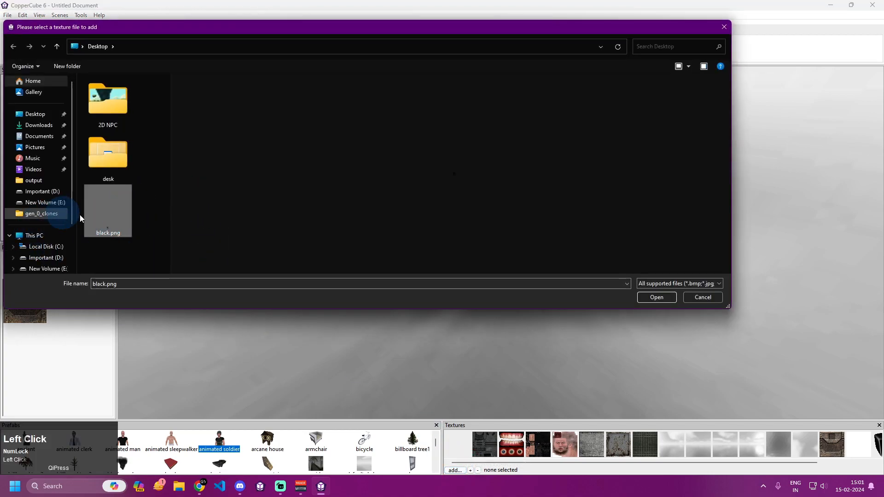
click(650, 298)
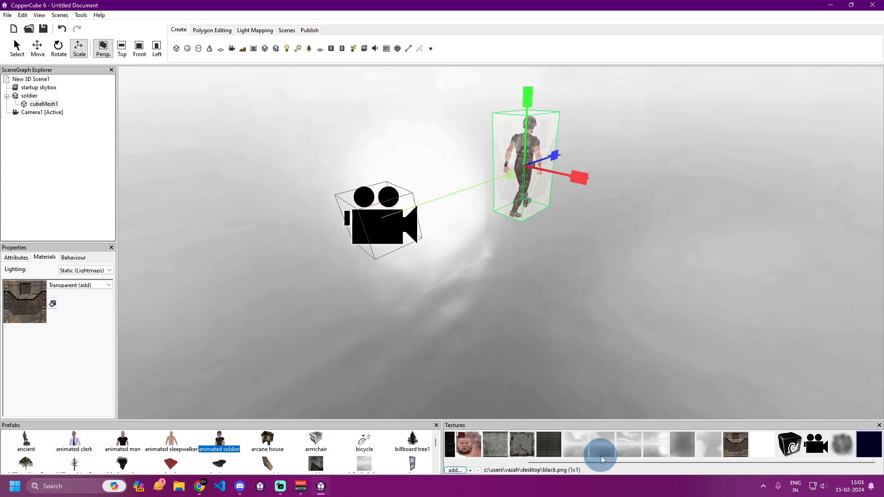
Apply the black.png texture to the cube's Transparent (add) material and inspect the cube around the soldier.
click(82, 286)
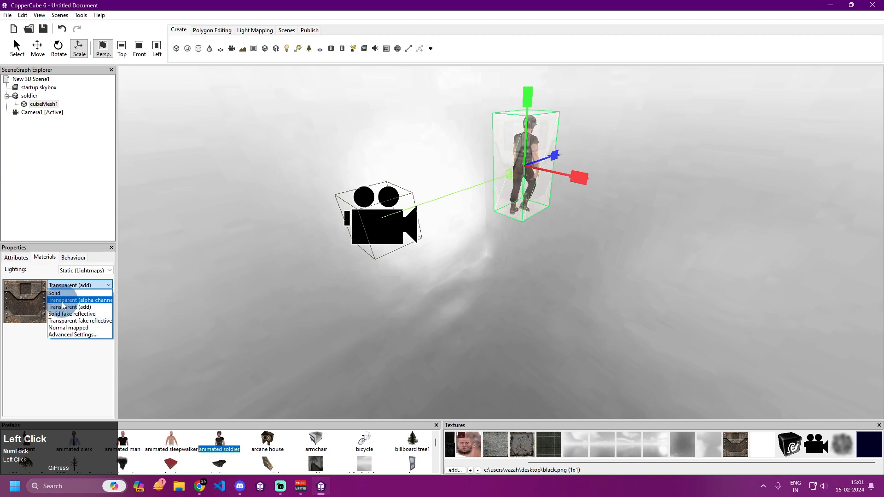
click(53, 369)
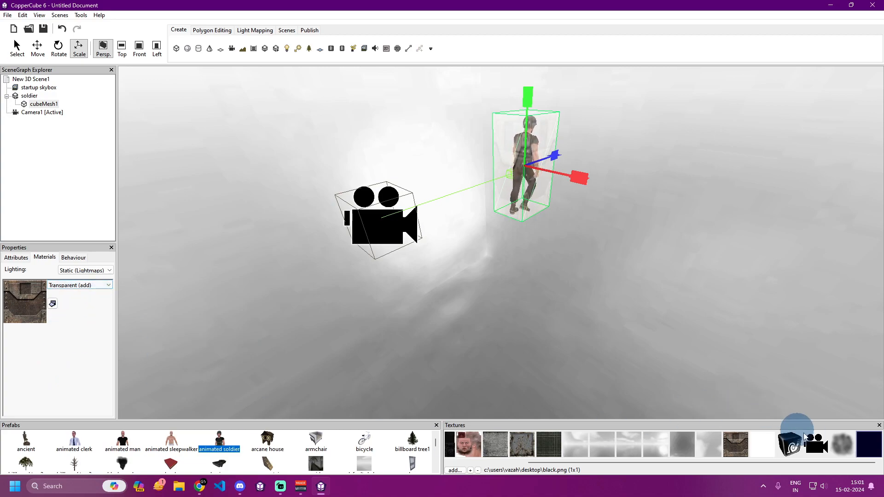
click(53, 303)
drag(524, 297, 535, 282)
right_drag(619, 306, 625, 286)
drag(625, 286, 626, 277)
mouse_move(626, 278)
right_down()
mouse_move(633, 309)
mouse_move(628, 286)
right_up()
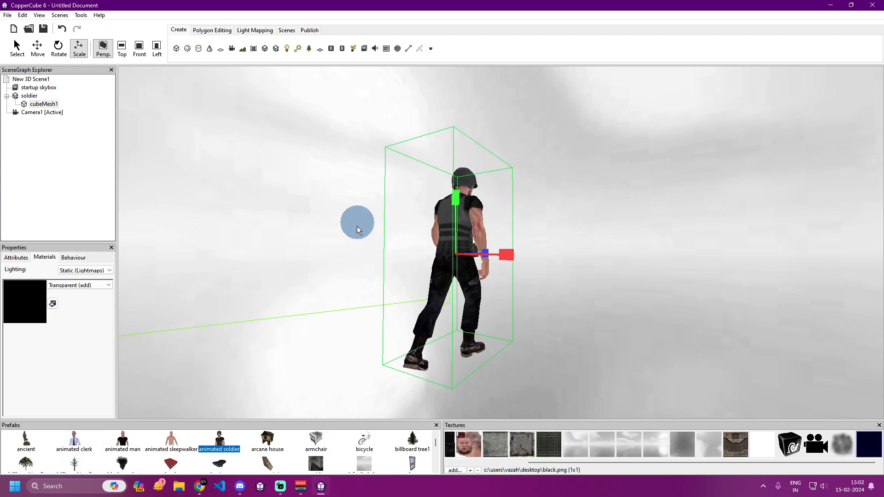
Focus on the soldier node with the Move tool active and view it with its cube from farther away.
click(15, 98)
double_click(19, 96)
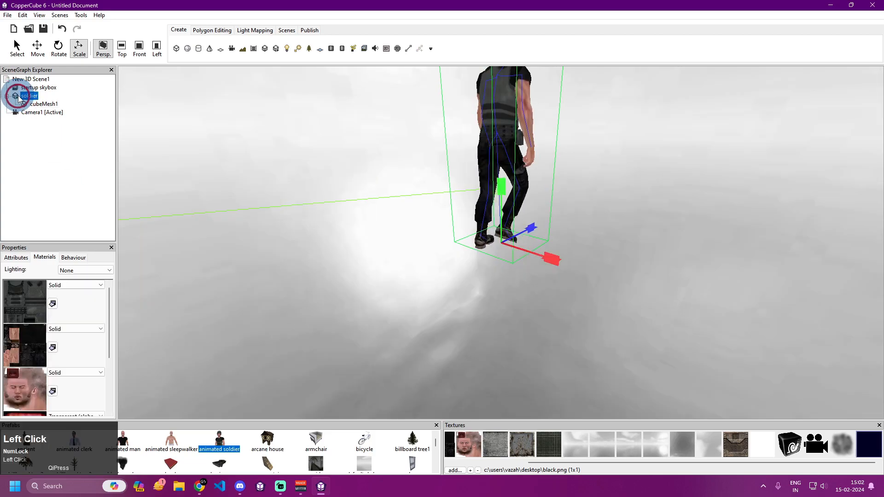
click(37, 46)
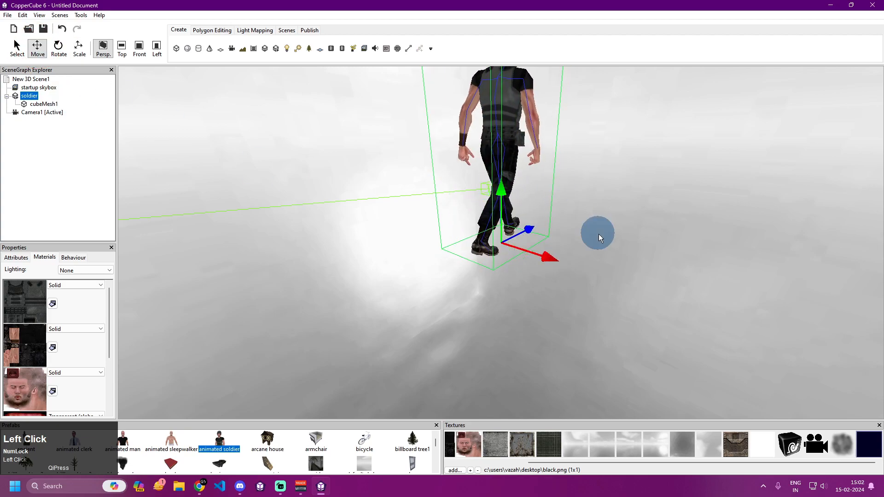
click(528, 231)
mouse_move(543, 226)
mouse_down()
mouse_move(575, 231)
mouse_move(503, 248)
mouse_move(507, 288)
mouse_move(584, 306)
mouse_up()
drag(441, 233, 475, 238)
right_drag(502, 189, 499, 242)
Run the scene test again and fly the camera at the soldier from several sides to check the invisible cube's collision.
key(ctrl+F10)
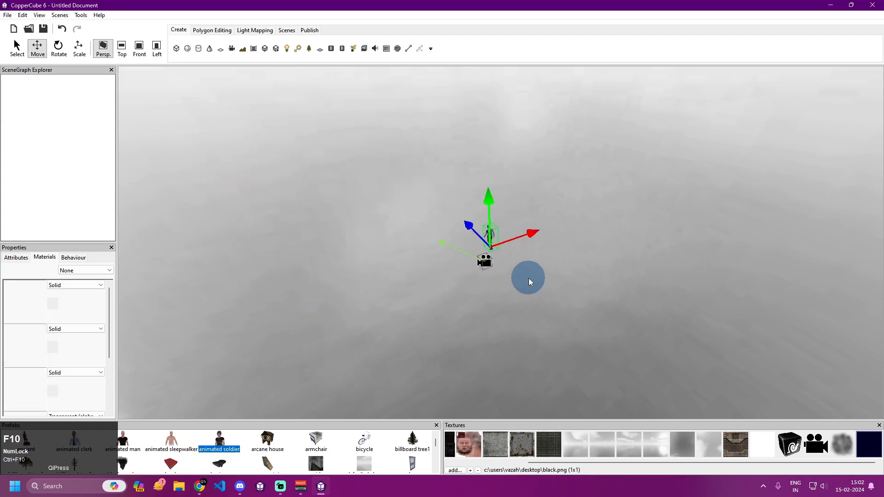
key(s)
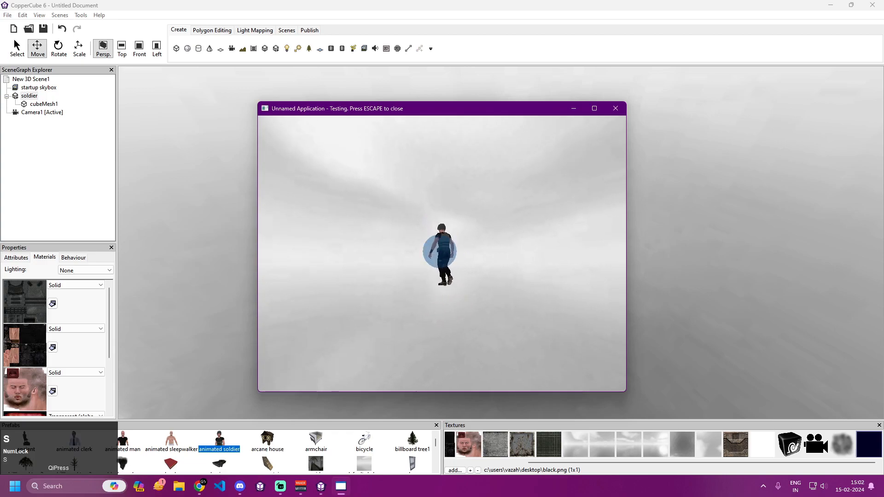
key(w)
key(w)
key(w)
key(w)
key(w)
key(w)
key(w)
key(w)
key(s)
key(w)
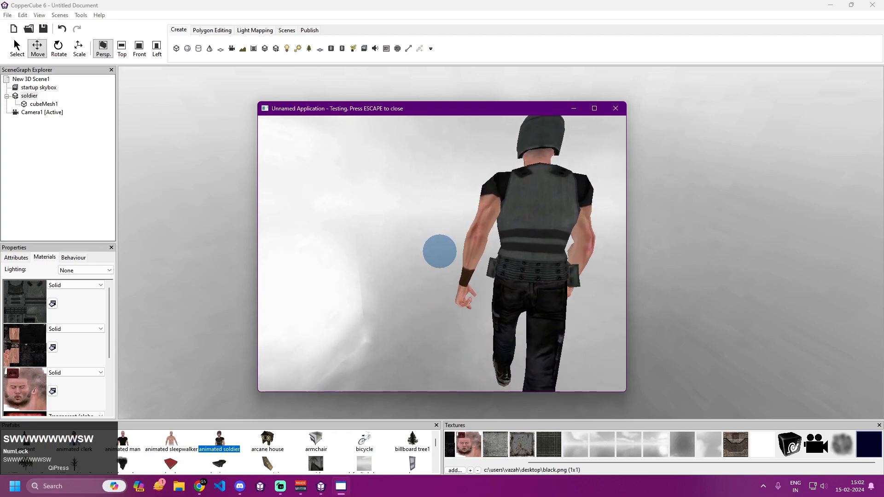
key(w)
key(w)
key(w)
key(w)
key(w)
key(w)
key(w)
key(w)
key(w)
key(w)
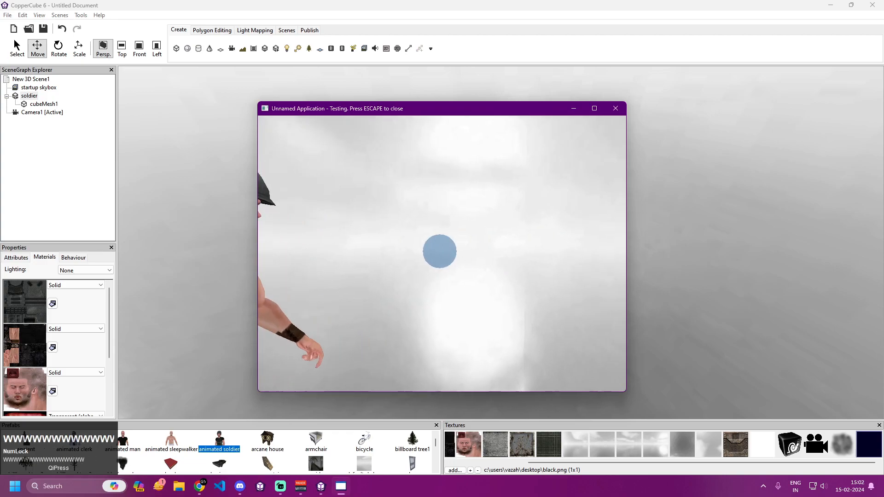
key(s)
key(w)
key(w)
key(w)
key(w)
key(w)
key(w)
key(s)
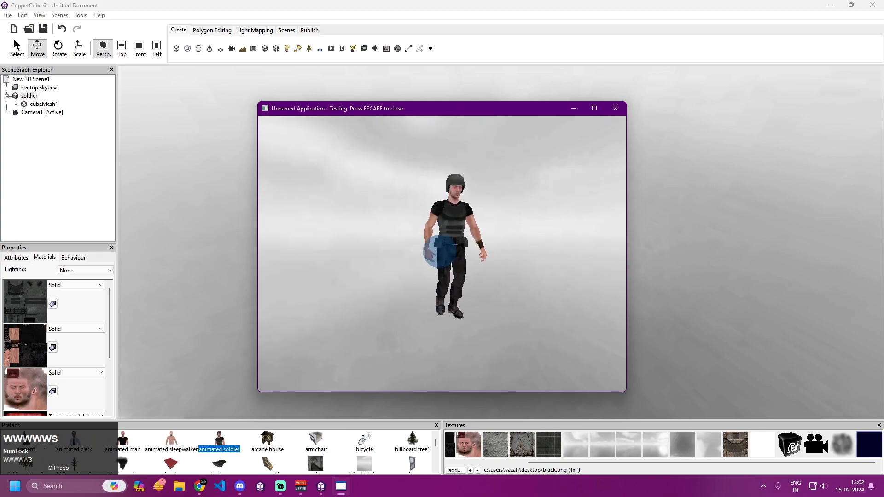
key(w)
key(w)
key(s)
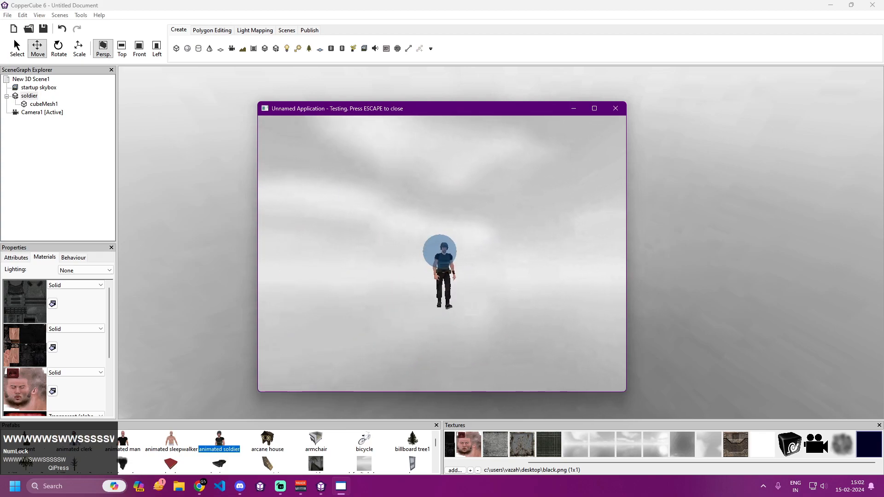
key(w)
key(w)
key(w)
key(w)
key(w)
key(w)
key(w)
key(w)
key(w)
key(w)
key(w)
key(w)
key(Escape)
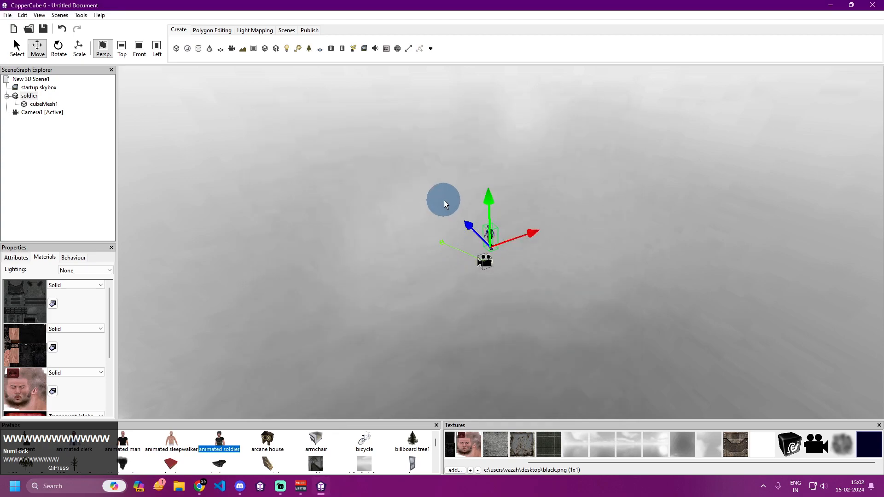
Examine the soldier and the cube enclosing it from the front in the perspective view.
drag(433, 196, 430, 199)
right_drag(430, 199, 417, 183)
drag(417, 184, 422, 184)
right_drag(421, 184, 402, 189)
drag(402, 189, 506, 190)
right_drag(507, 254, 504, 239)
drag(501, 240, 494, 248)
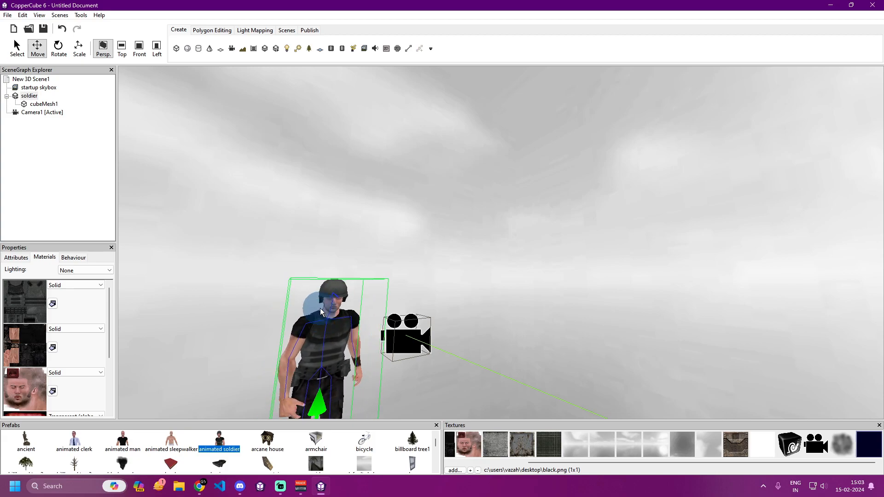
scroll(334, 319, down, 3)
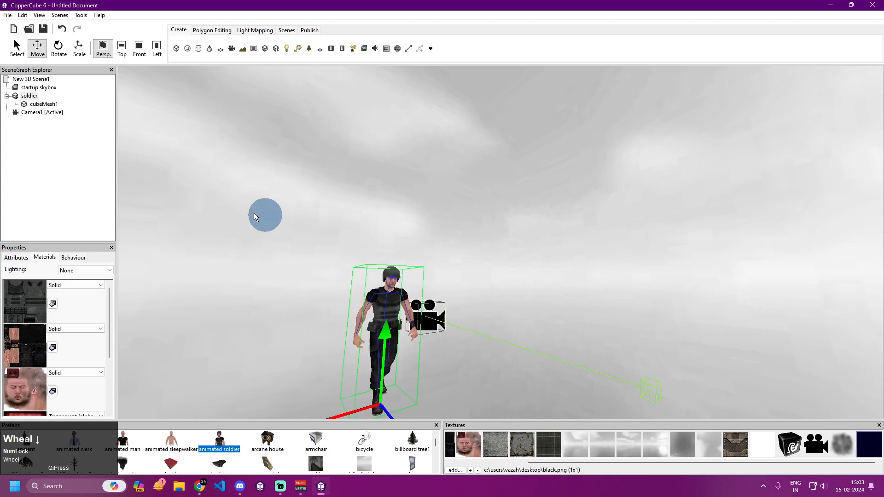
Open the Attach node to animated joint dialog for the soldier node.
double_click(26, 95)
right_click(27, 96)
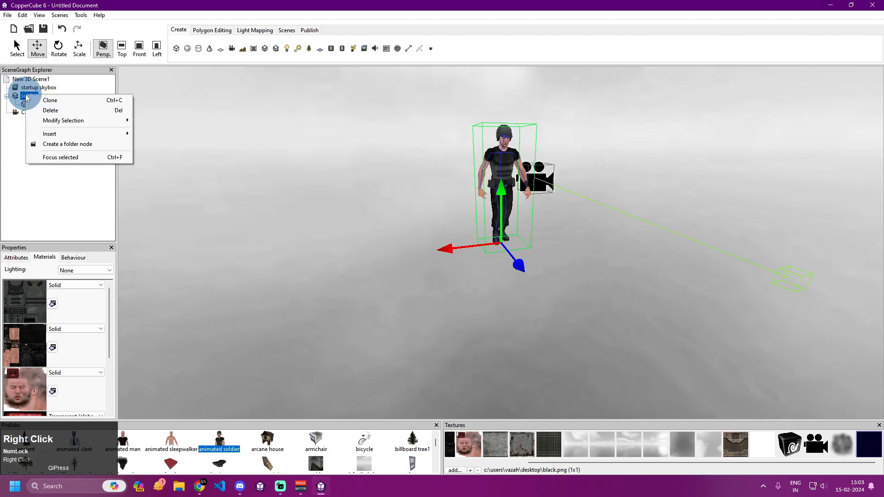
click(15, 97)
right_click(21, 95)
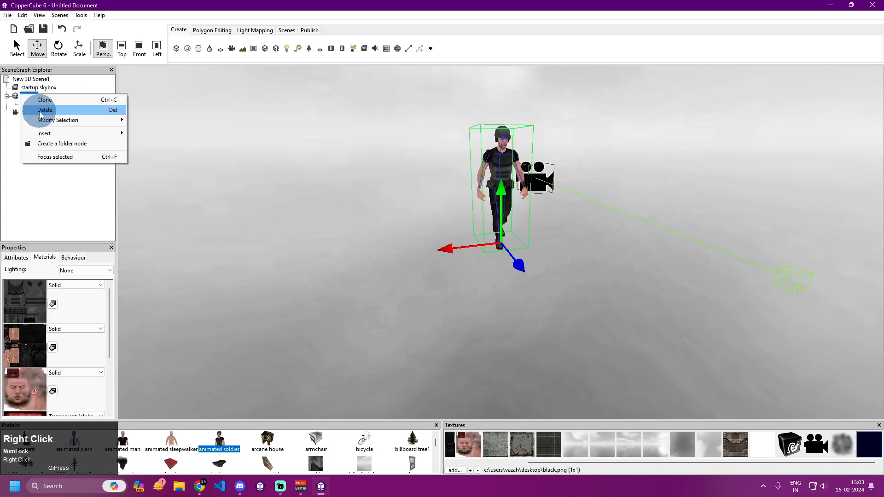
right_click(499, 158)
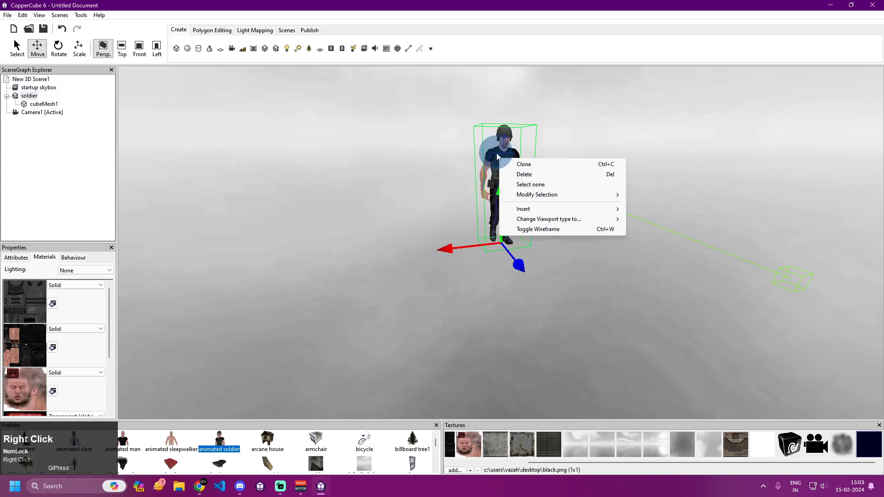
click(556, 197)
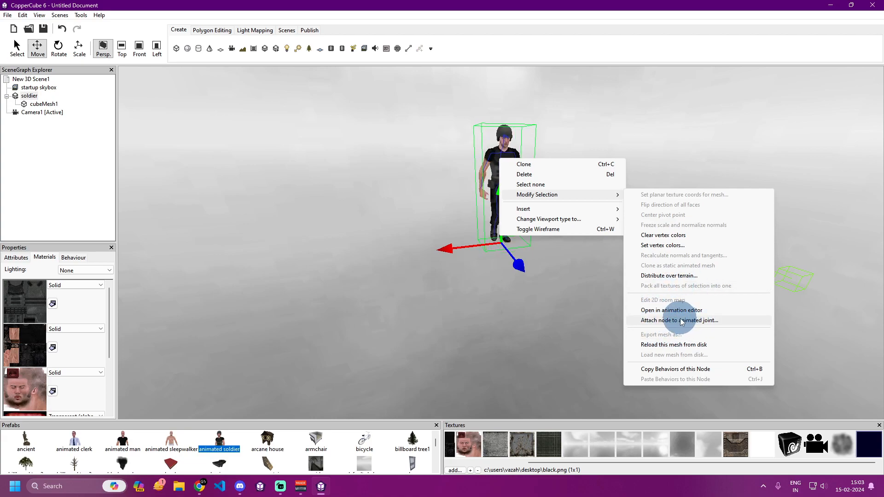
right_click(24, 87)
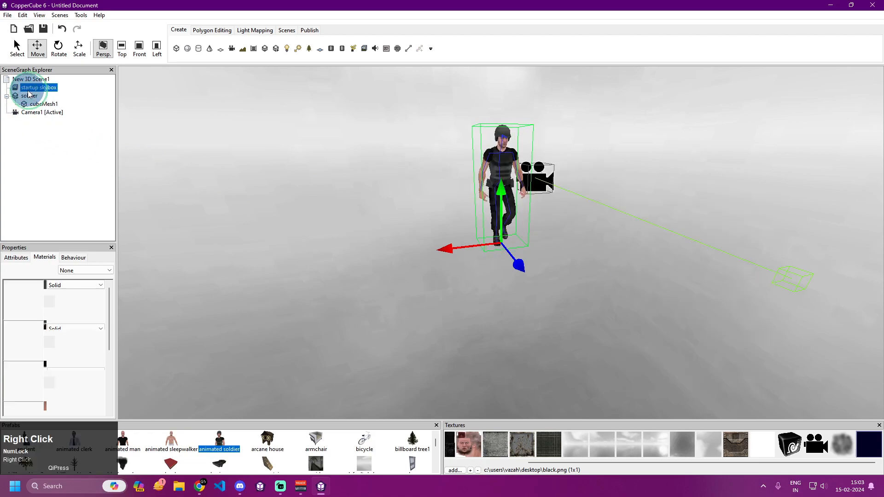
right_click(20, 97)
mouse_move(93, 122)
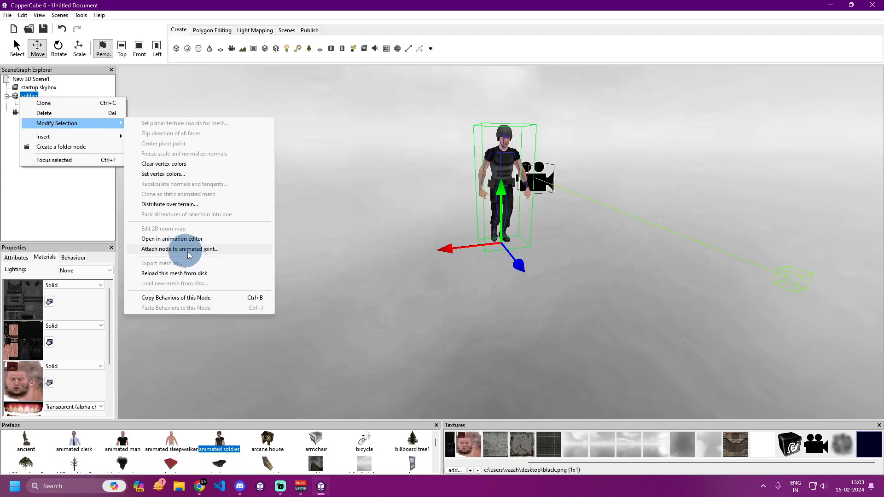
click(203, 251)
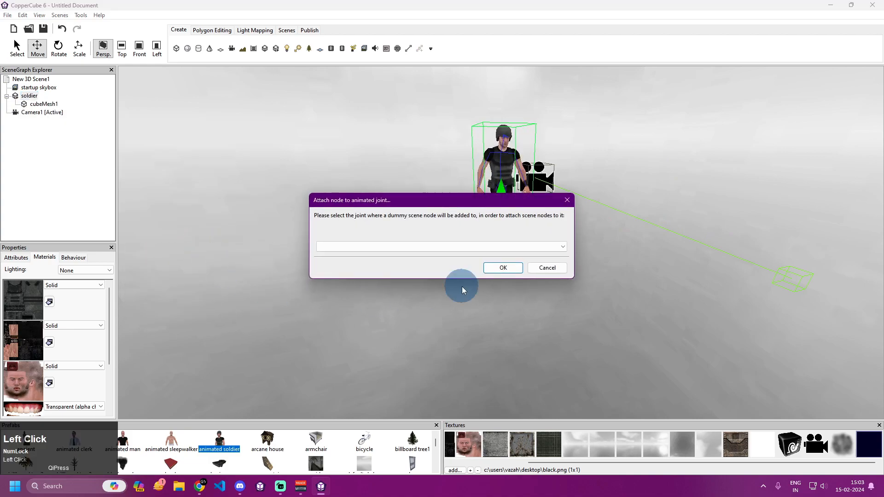
Add a dummy scene node to the soldier's Veteran_01_RtArmHand joint.
click(412, 248)
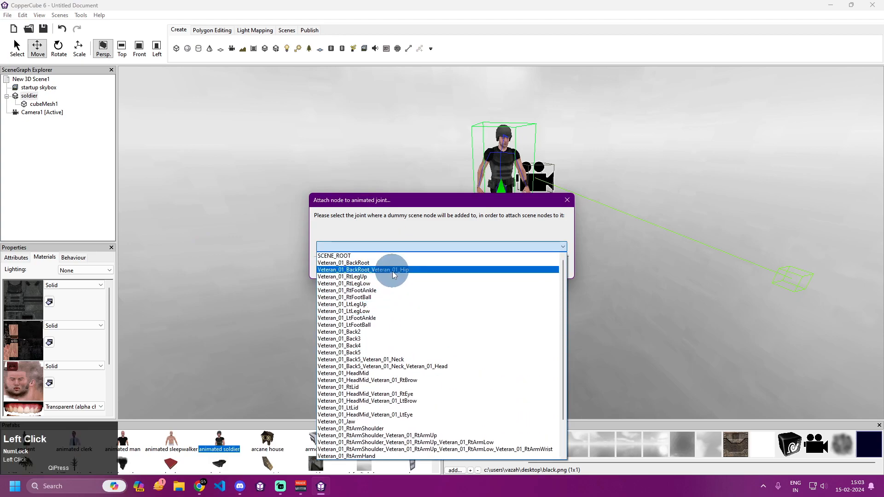
scroll(375, 286, down, 2)
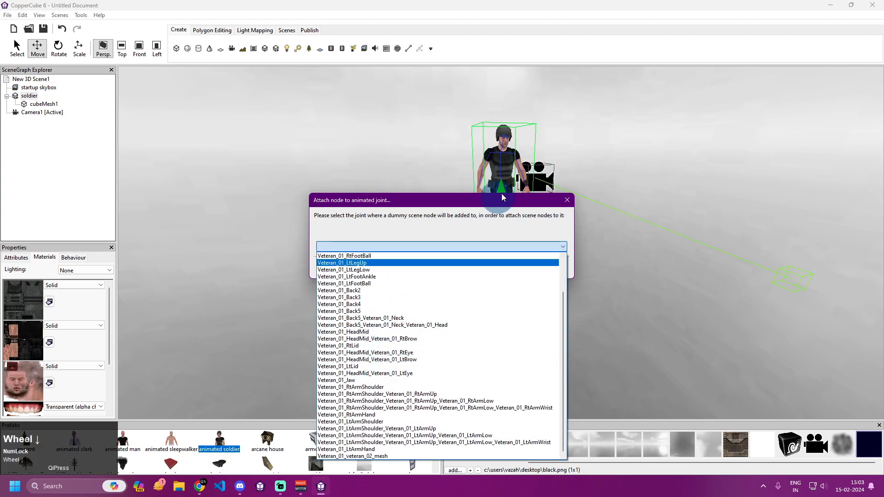
scroll(402, 299, down, 1)
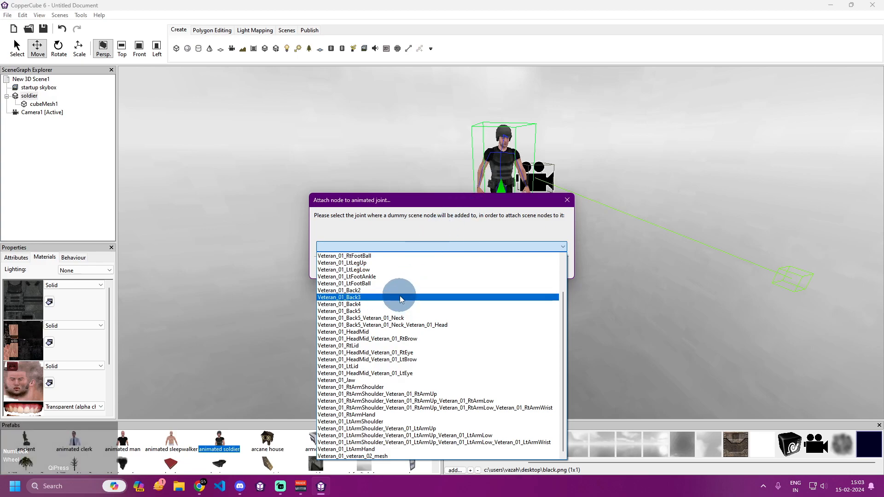
scroll(393, 284, up, 2)
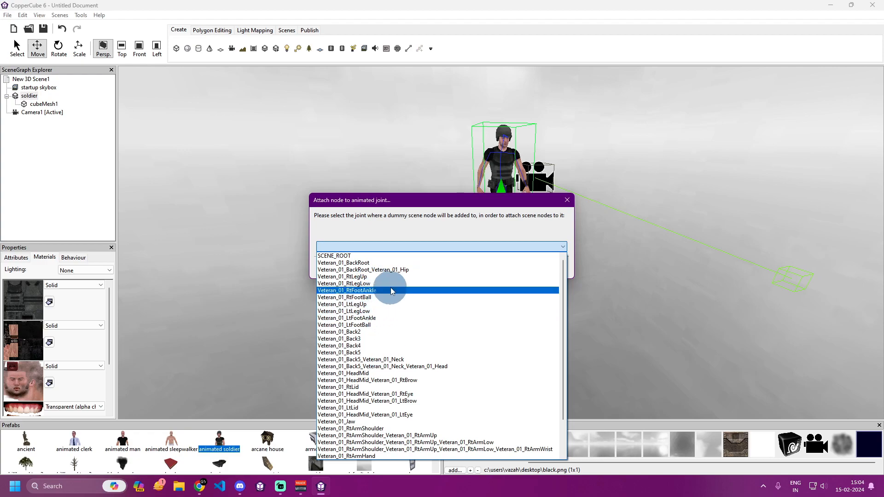
scroll(400, 331, down, 3)
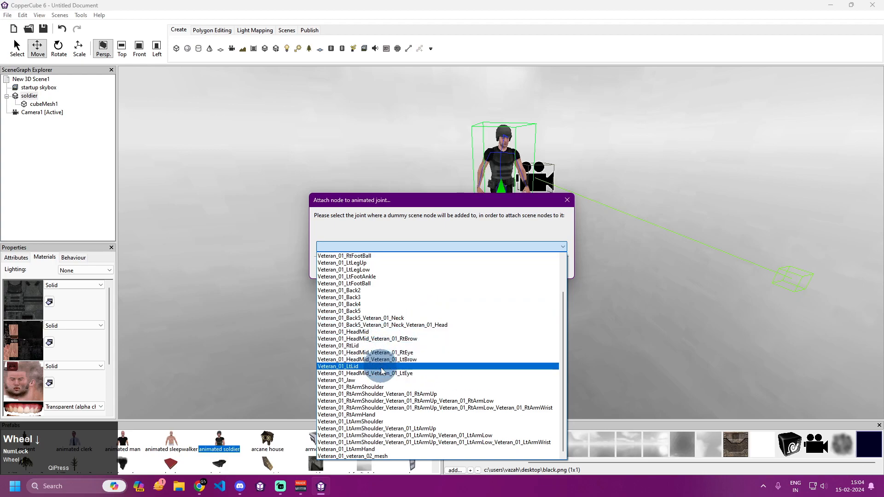
click(375, 415)
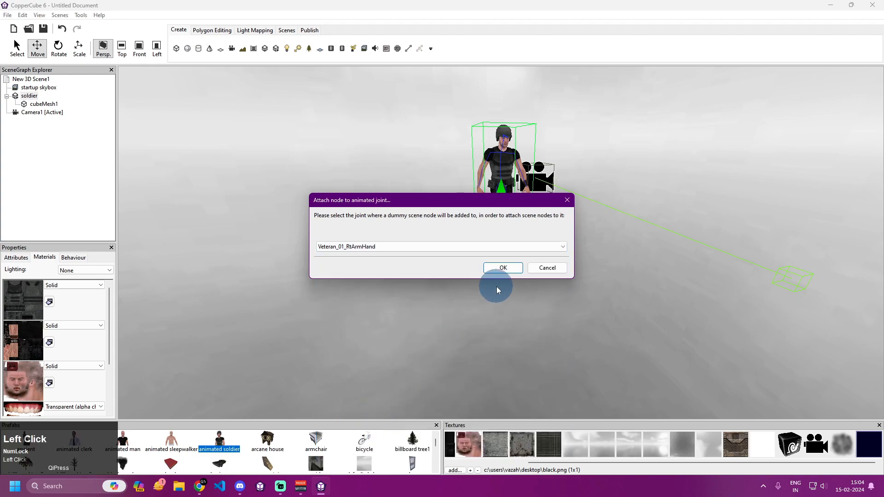
click(502, 271)
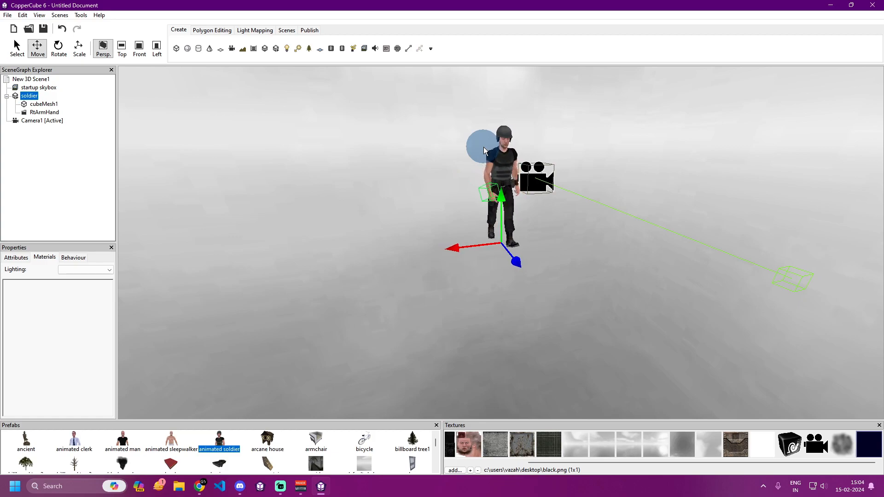
Examine the RtArmHand node on the moving soldier and compare it with cubeMesh1.
click(43, 113)
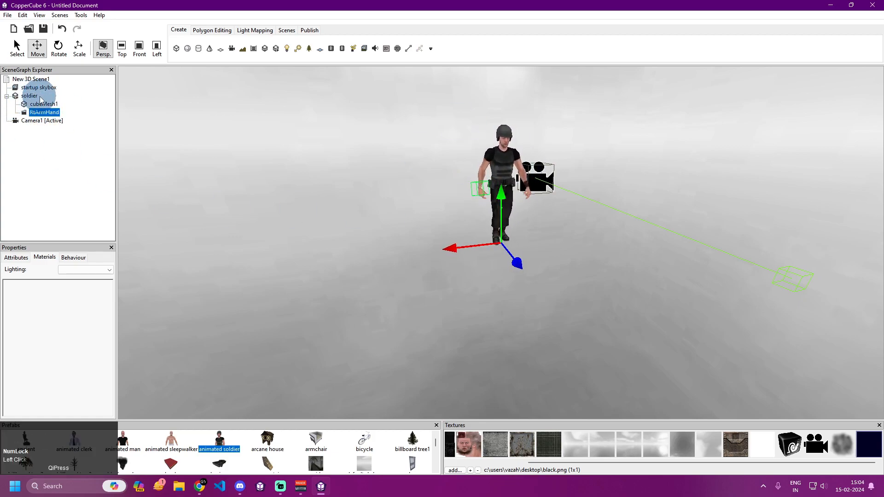
double_click(42, 112)
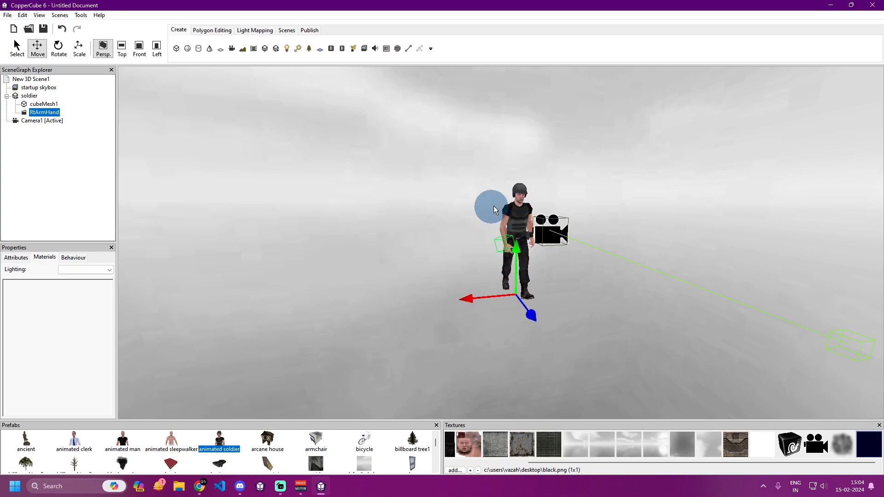
click(45, 111)
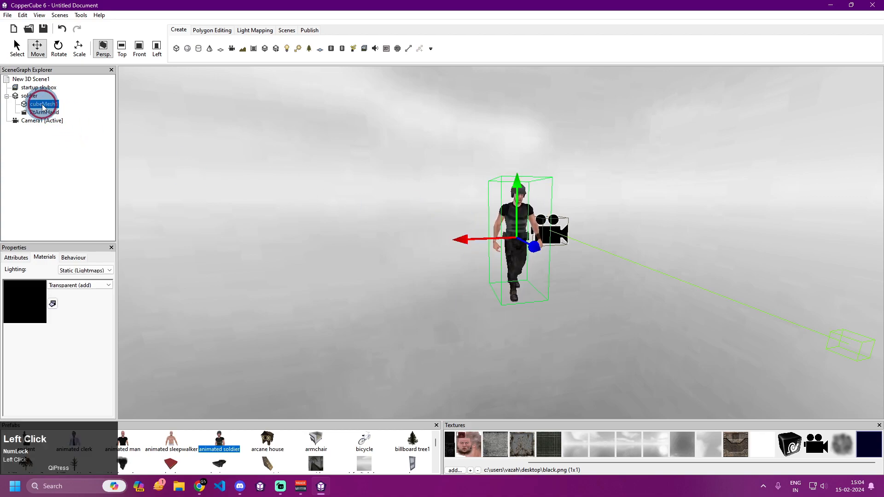
click(284, 128)
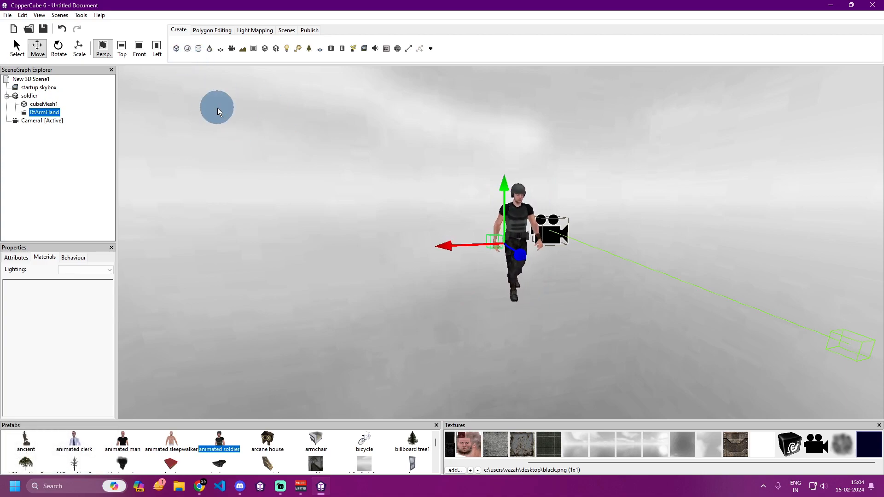
Create a sphere with radius 5.0 and poly count 128 beside the soldier and view it from farther away.
click(187, 48)
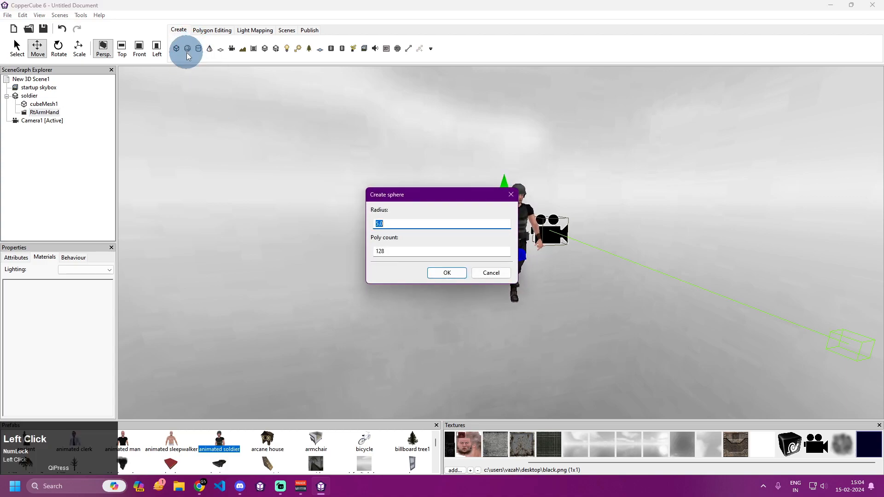
click(446, 273)
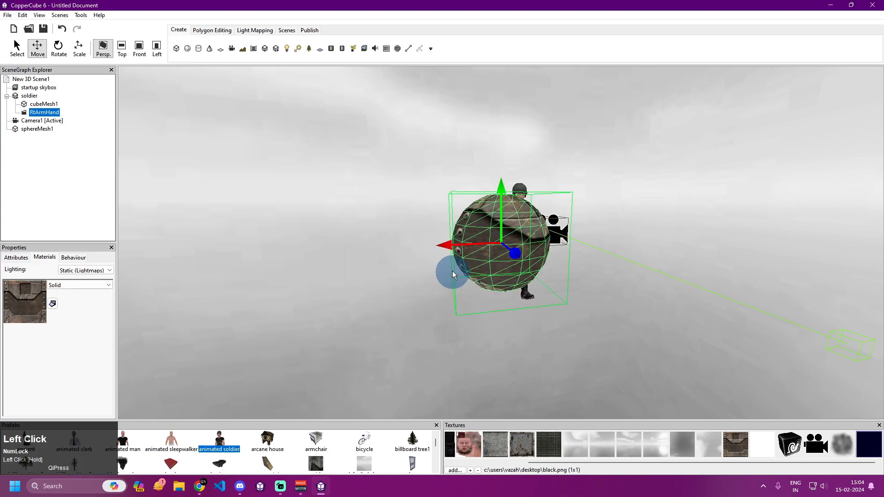
click(452, 287)
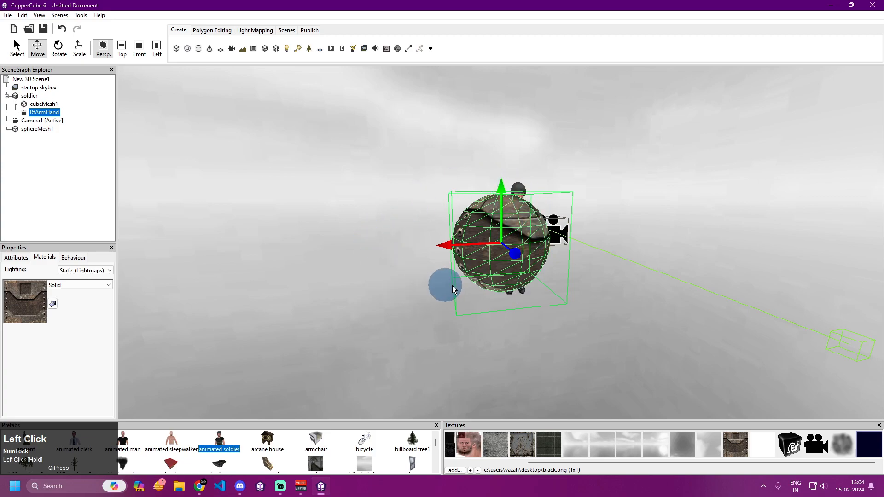
click(375, 208)
right_drag(386, 216, 361, 264)
right_drag(466, 267, 488, 265)
click(497, 264)
mouse_move(394, 203)
right_down()
mouse_move(383, 203)
mouse_move(390, 203)
right_up()
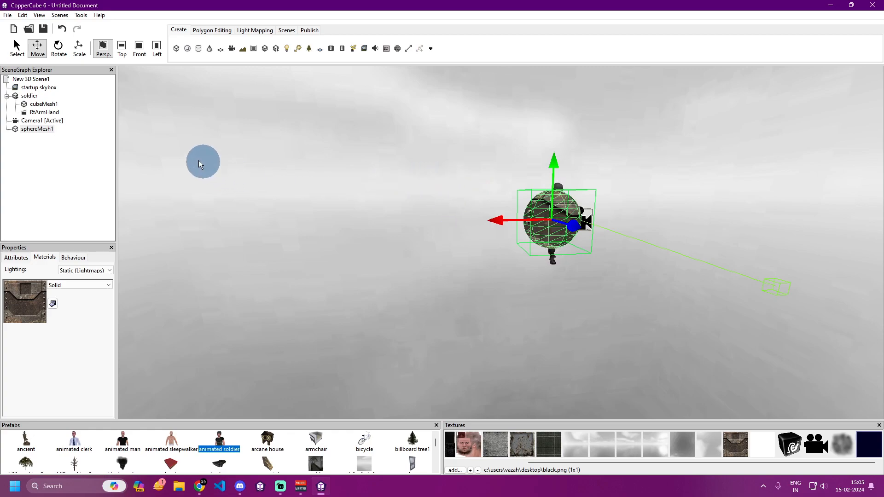
Parent the sphere to the RtArmHand node and set its position to 0, 0, 0.
click(36, 129)
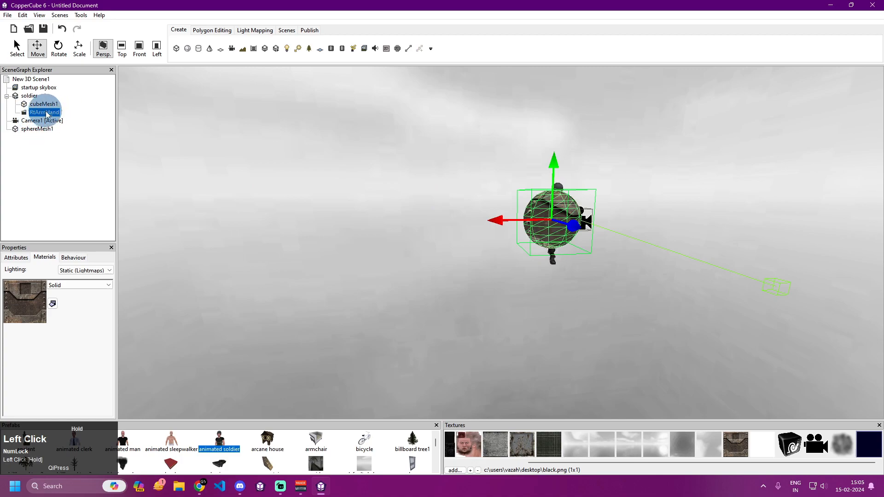
drag(47, 114, 45, 113)
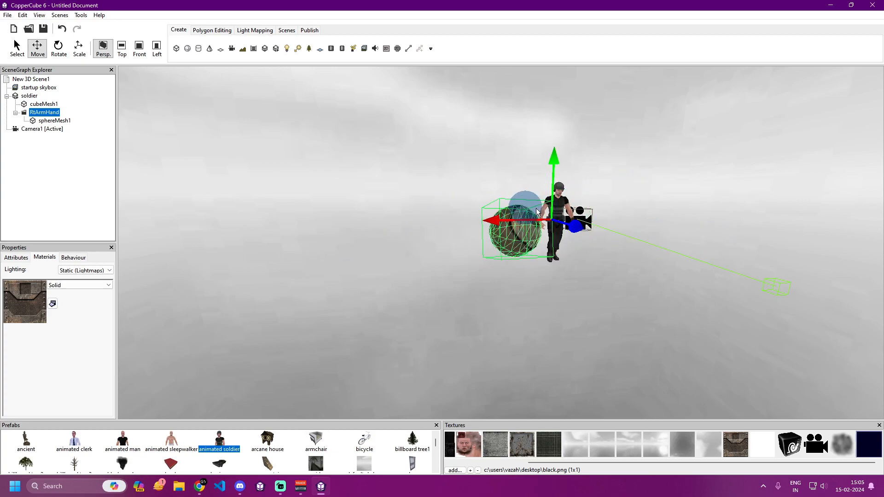
click(55, 121)
click(16, 257)
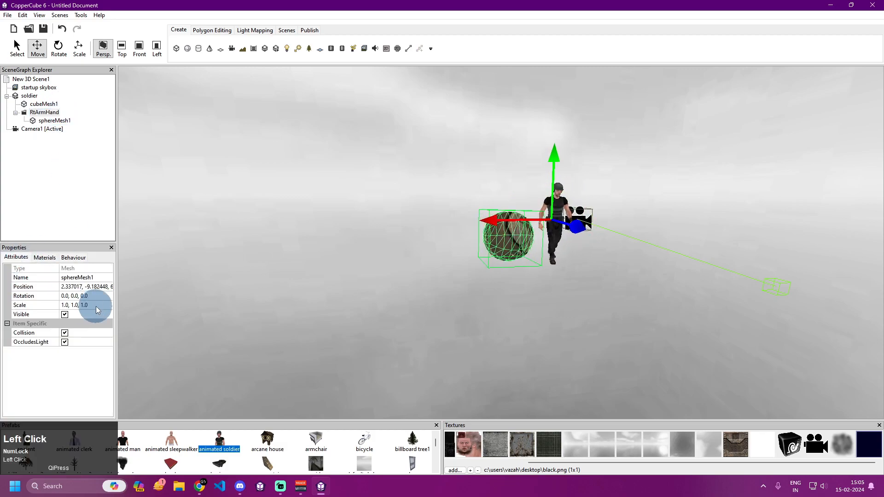
click(101, 288)
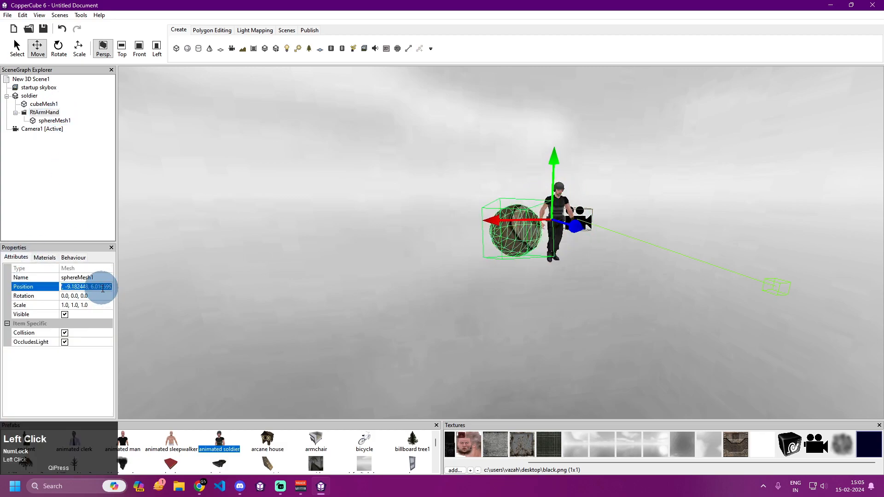
text(0)
key(Return)
drag(593, 258, 592, 302)
right_drag(592, 303, 624, 315)
drag(507, 242, 484, 257)
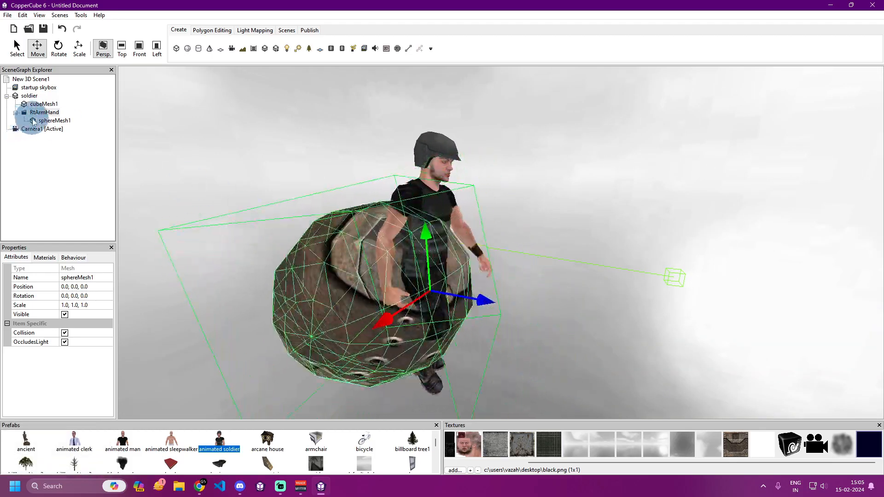
Scale the sphere in the soldier's hand down uniformly to about 0.33.
click(53, 120)
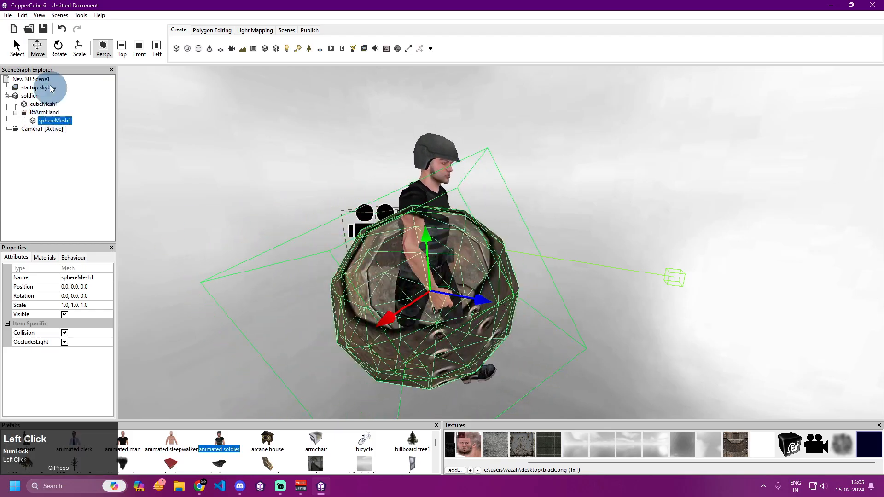
click(79, 48)
shift+drag(367, 325, 277, 245)
click(277, 245)
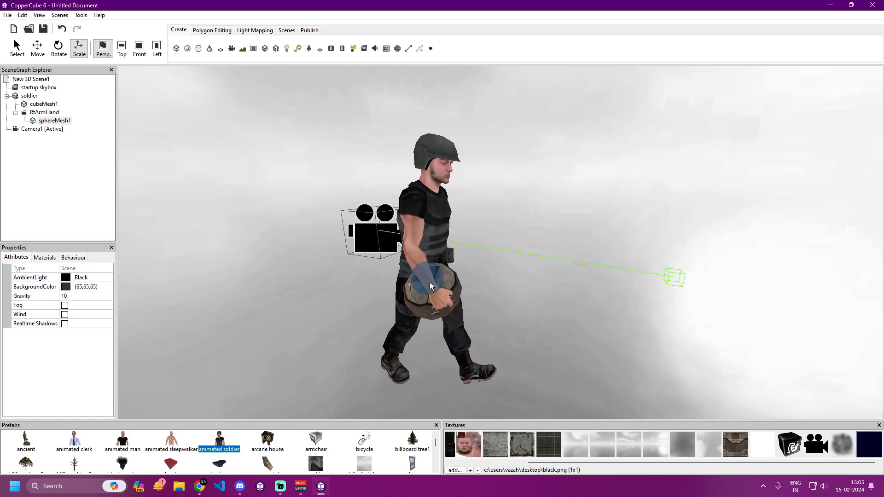
mouse_move(373, 258)
mouse_down()
mouse_move(338, 256)
mouse_move(388, 266)
mouse_move(365, 260)
mouse_up()
scroll(363, 259, up, 5)
scroll(364, 258, down, 5)
scroll(361, 240, up, 4)
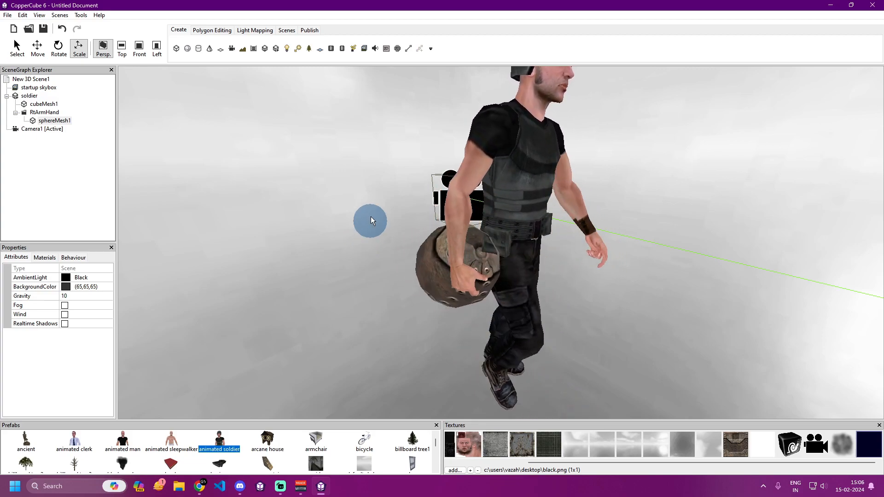
Flip the direction of all faces of the sphere and check it on the soldier's hand.
right_click(45, 121)
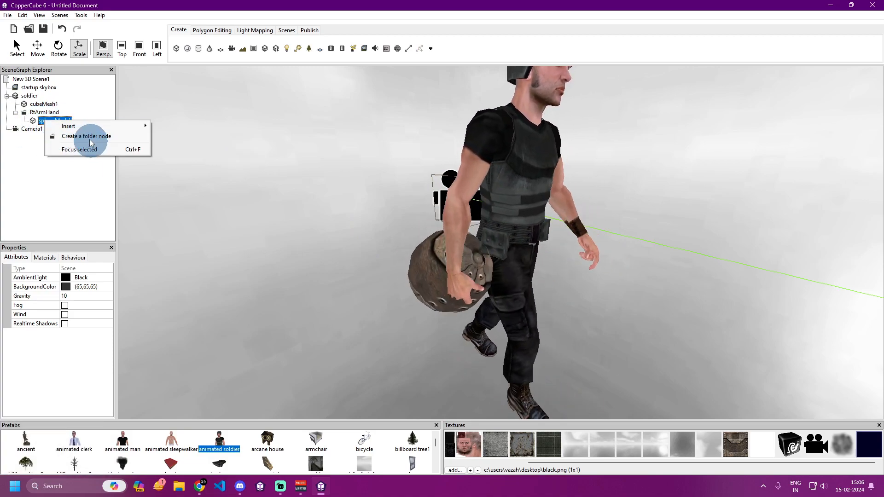
click(21, 110)
right_click(42, 122)
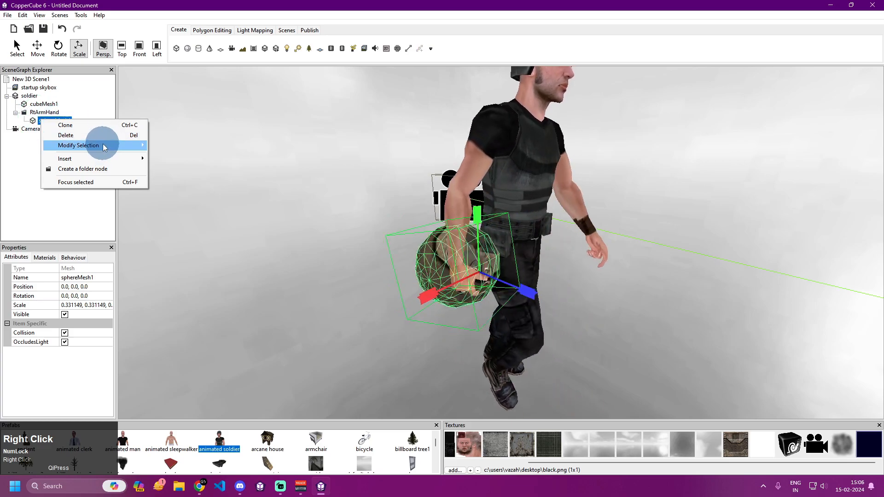
mouse_move(103, 144)
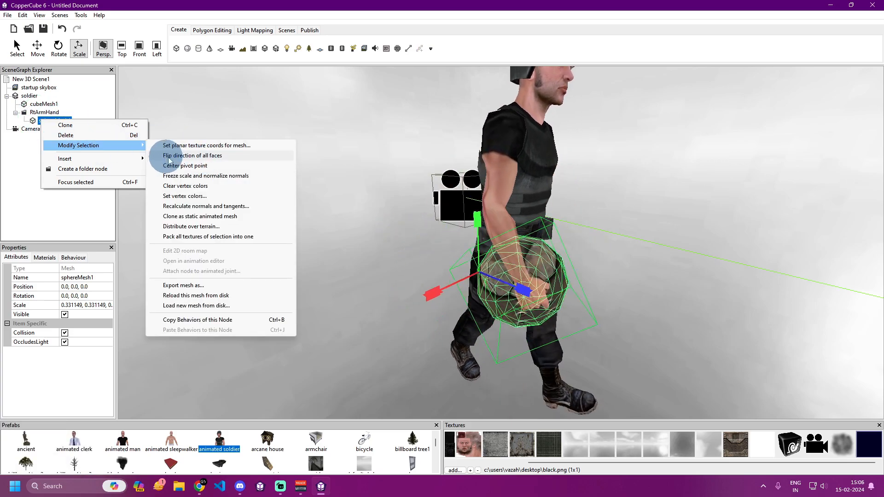
click(210, 156)
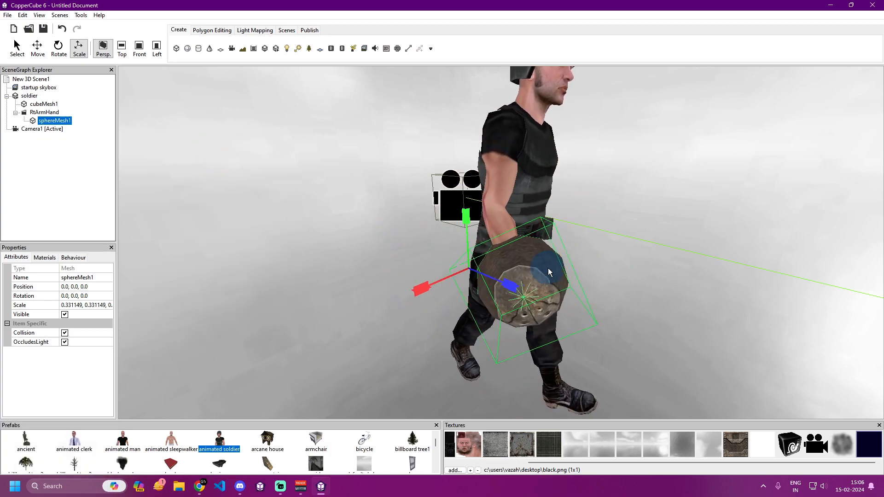
click(404, 215)
scroll(374, 233, down, 3)
scroll(441, 230, up, 5)
scroll(548, 220, down, 3)
click(674, 133)
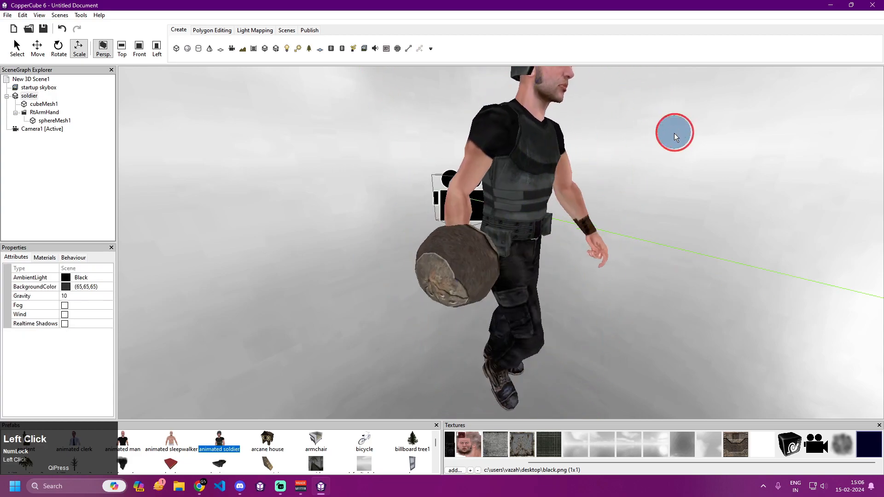
Examine the sphere on the walking soldier's hand from near, far and several sides, together with the collider cube's bounds.
scroll(539, 203, down, 5)
scroll(532, 250, up, 5)
click(508, 263)
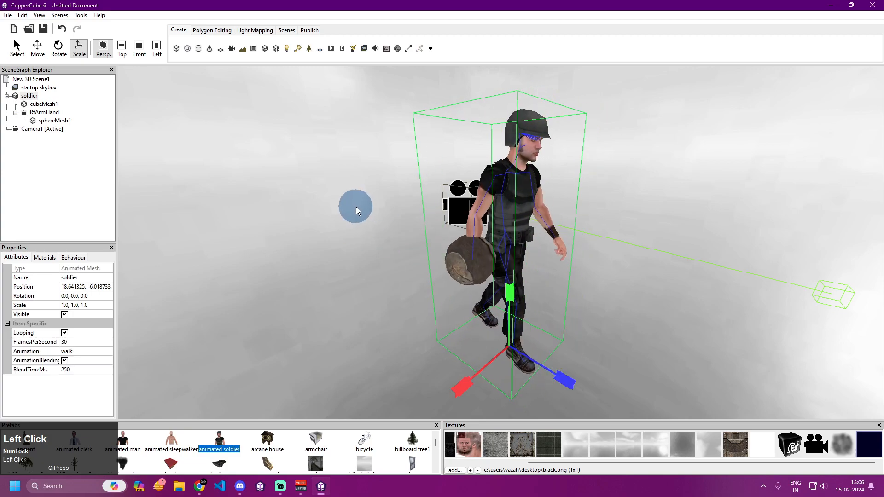
scroll(362, 209, down, 3)
scroll(435, 289, up, 6)
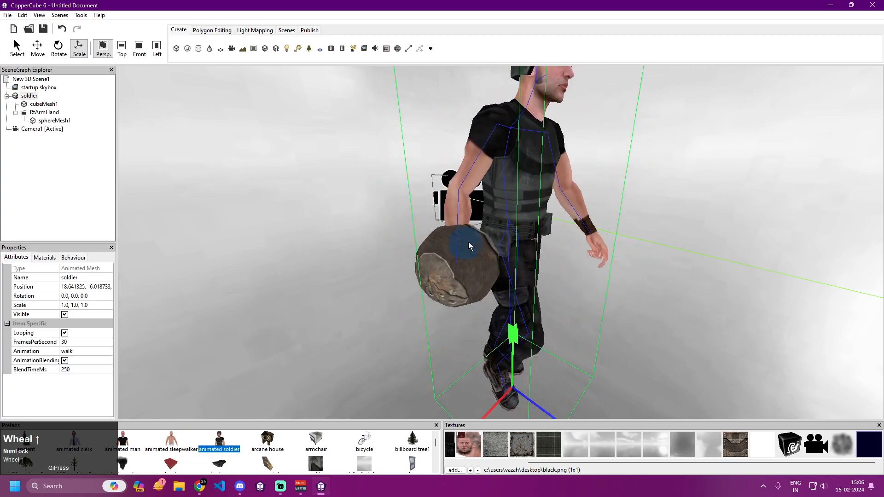
scroll(474, 242, down, 4)
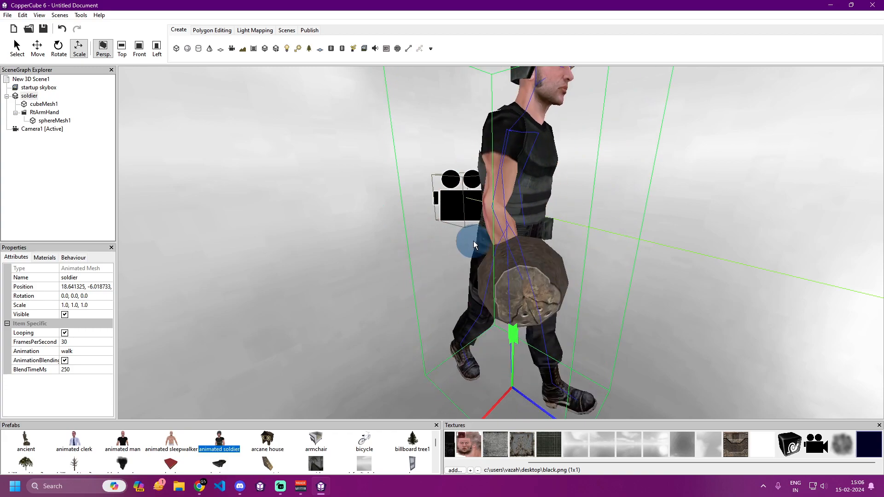
click(667, 141)
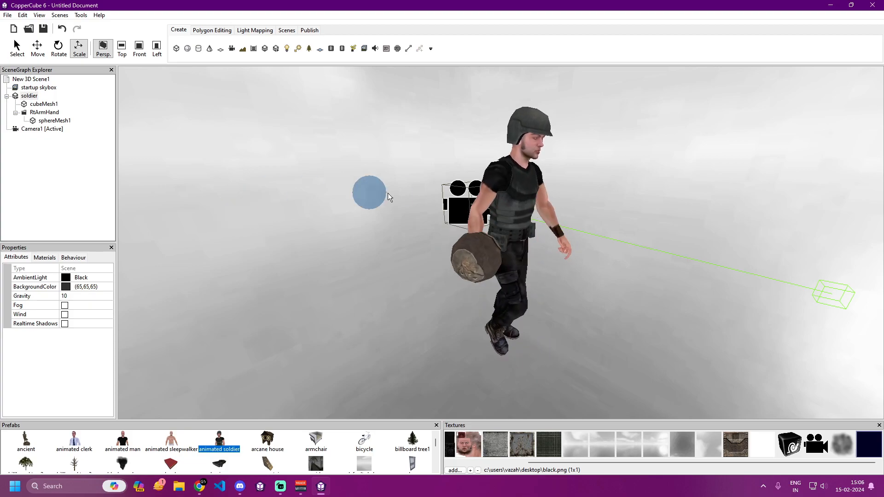
click(521, 201)
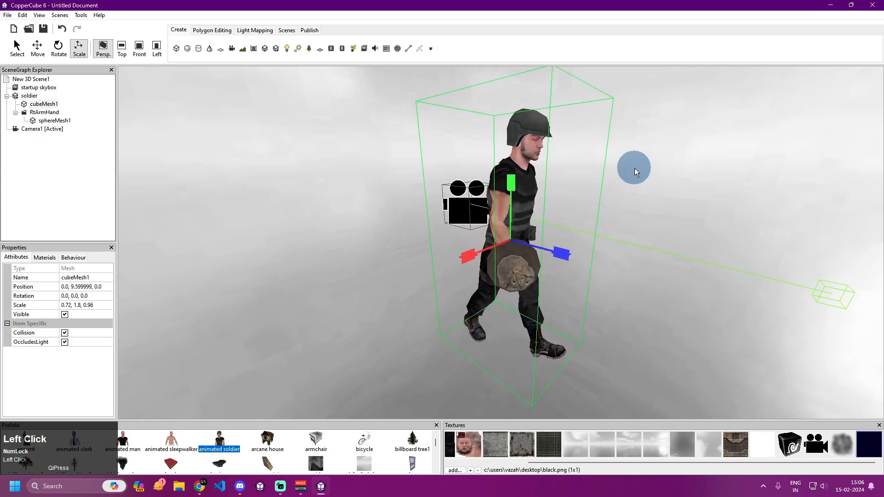
key(Right)
key(Left)
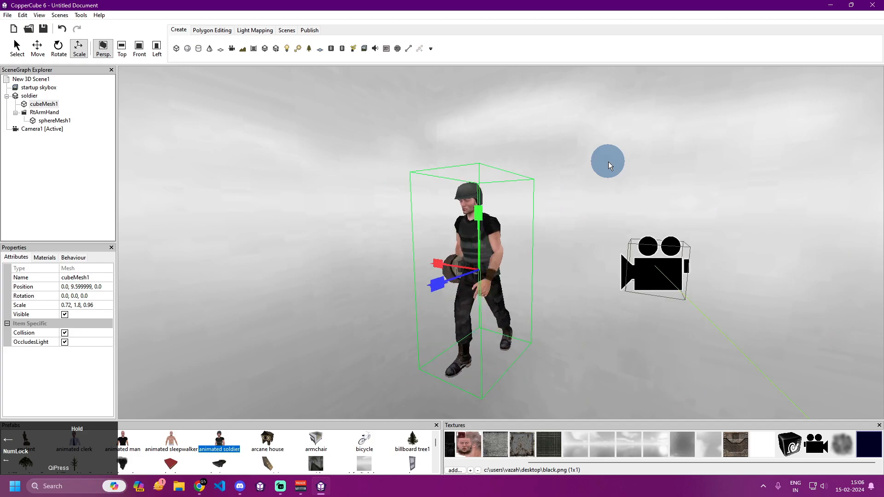
key(Right)
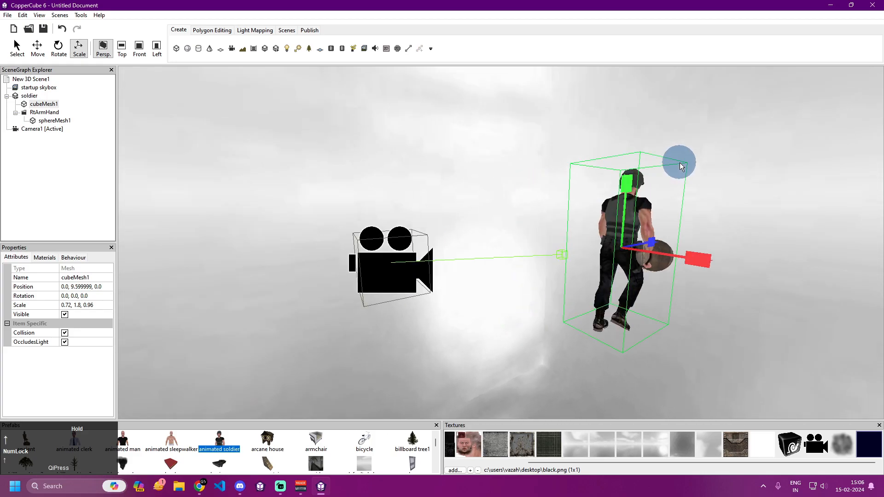
drag(671, 163, 632, 163)
key(Right)
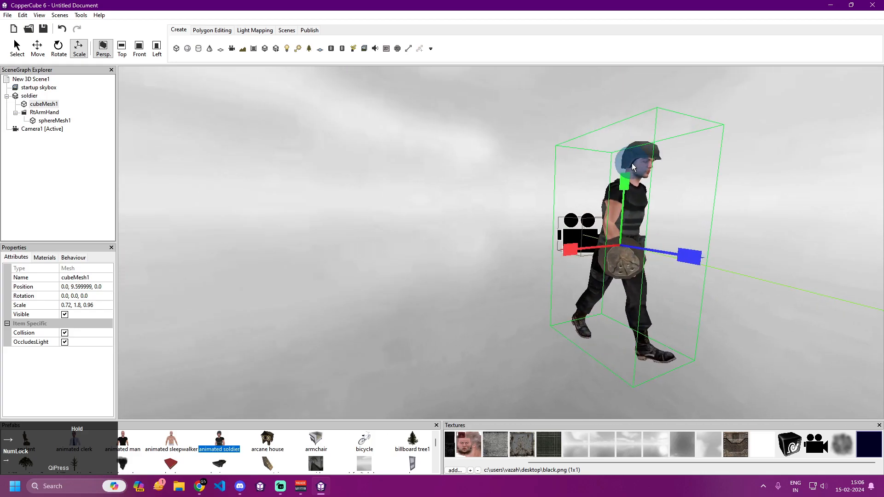
key(Left)
key(Left)
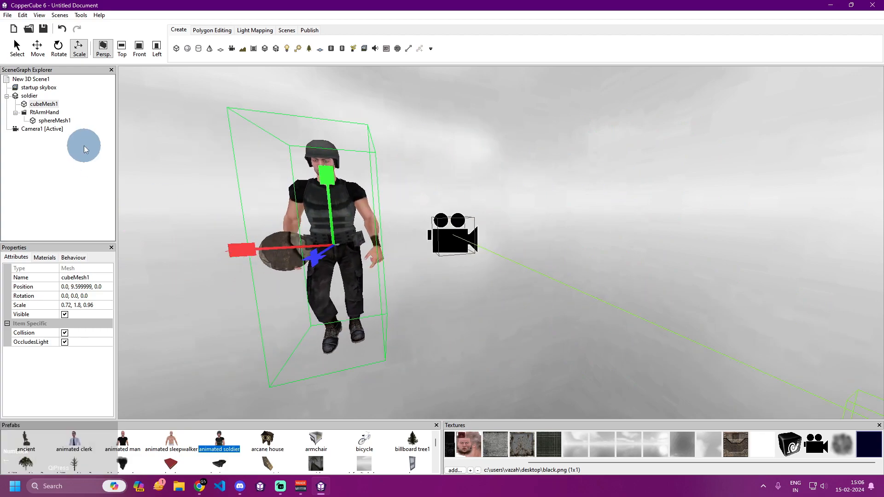
Move the sphere in the soldier's hand slightly along the vertical axis, to a position of about 0.69 in X and 0.07 in Y.
click(48, 120)
click(38, 48)
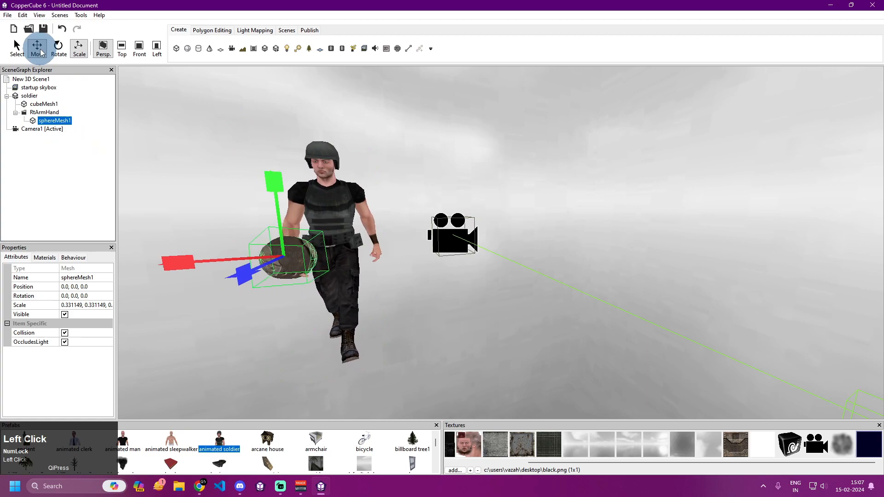
drag(272, 179, 277, 181)
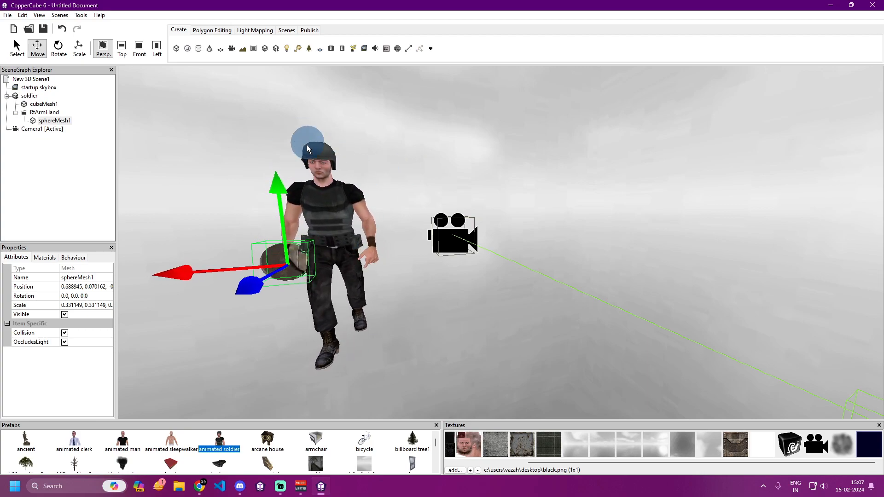
Attach a dummy scene node to the soldier's Veteran_01_HeadMid animated joint.
click(317, 160)
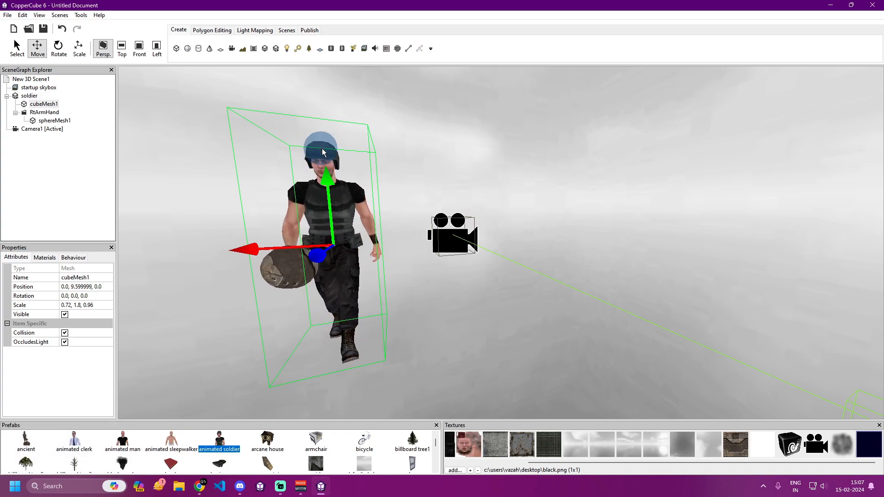
click(30, 96)
right_click(31, 98)
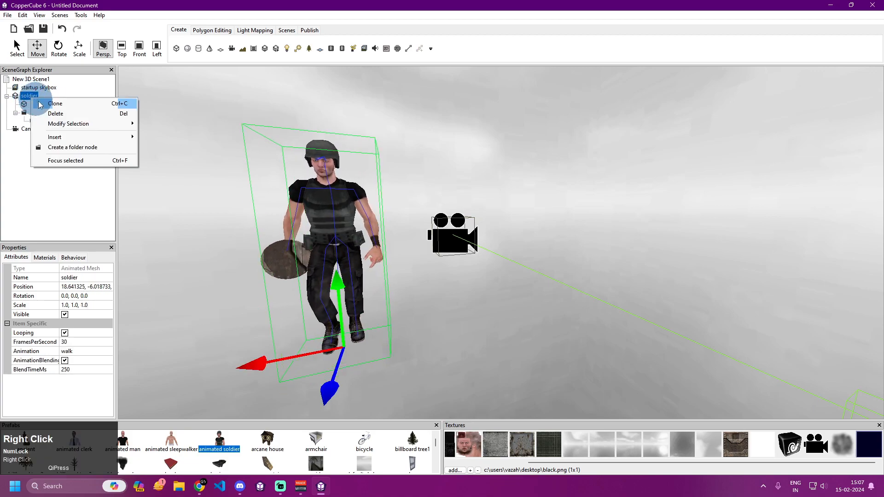
mouse_move(69, 123)
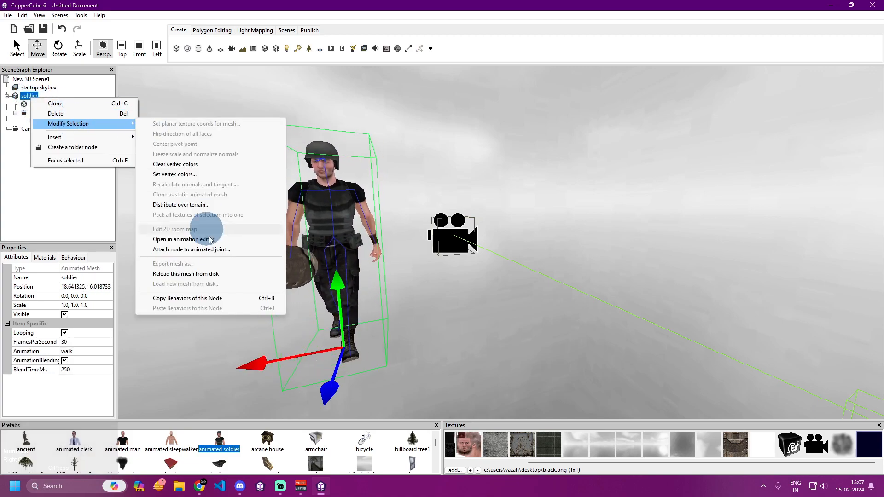
click(210, 251)
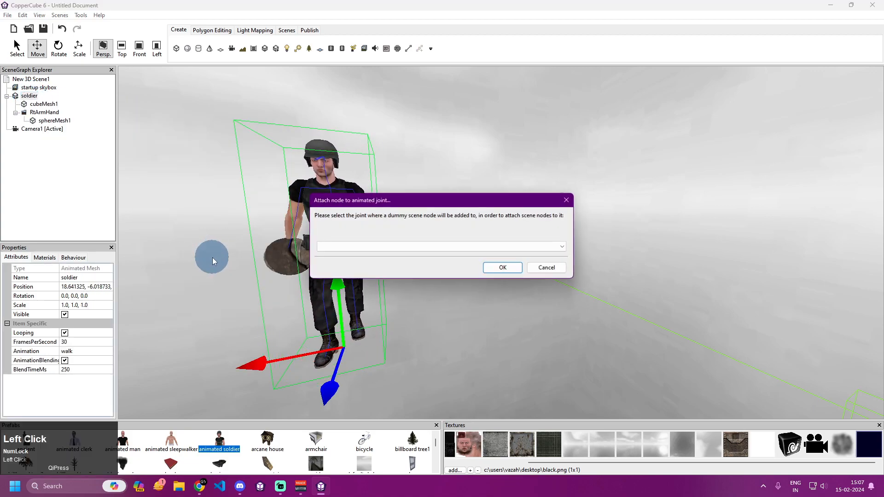
click(340, 252)
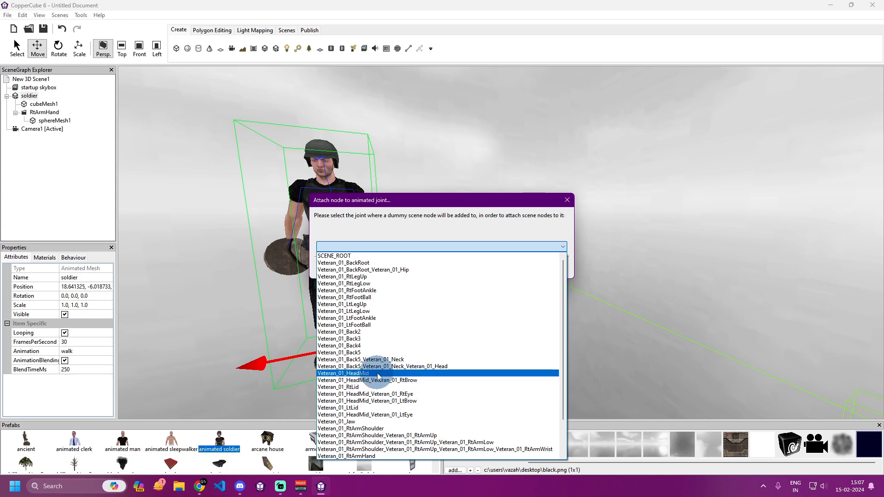
click(418, 373)
click(504, 268)
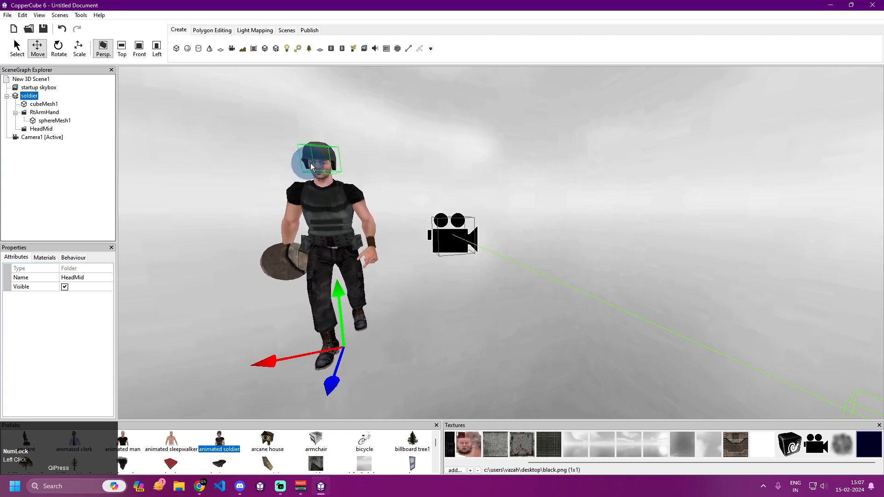
Create a second sphere beside the soldier and parent it to the HeadMid node.
click(188, 49)
click(448, 273)
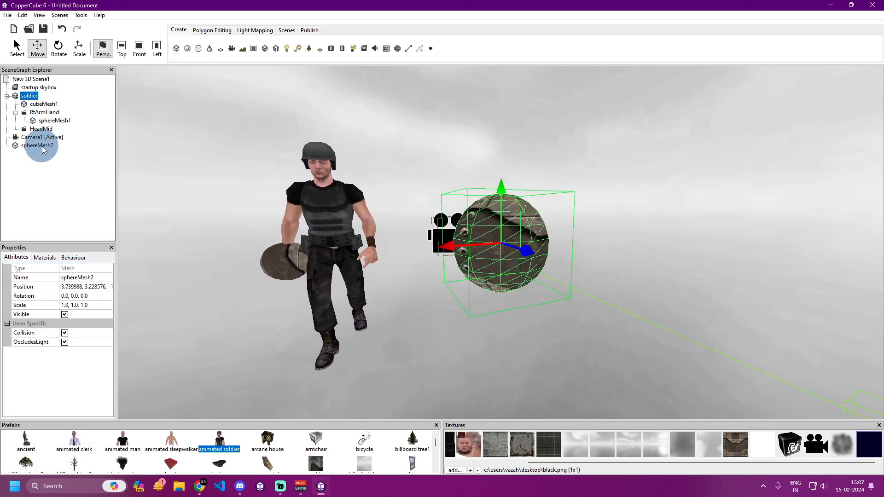
click(41, 122)
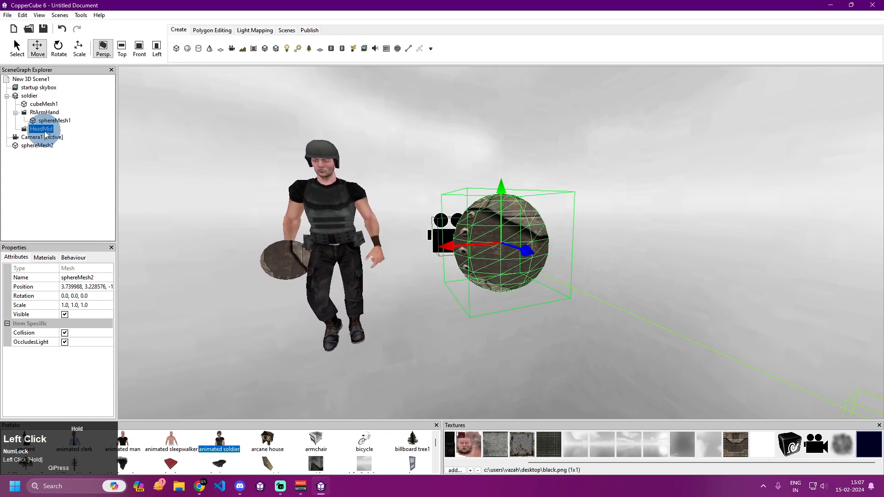
drag(46, 134, 45, 131)
Set the position of the sphere under HeadMid to 0, 0, 0.
click(102, 286)
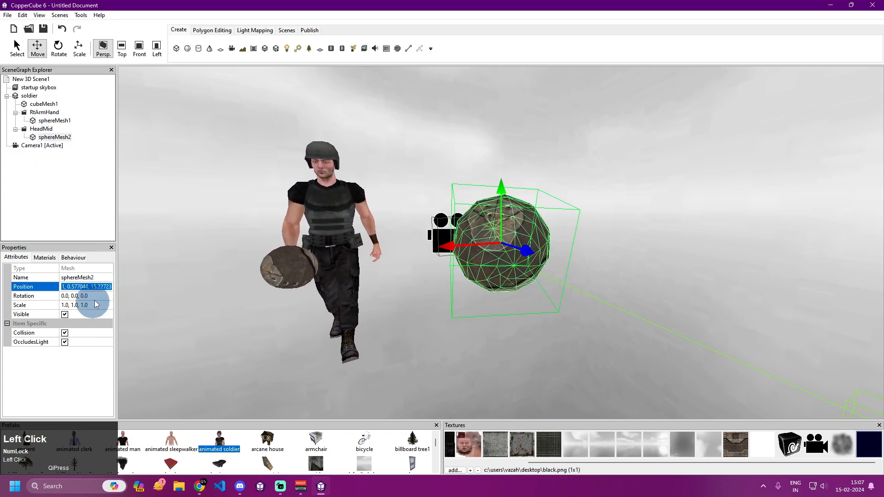
text(0,0,0)
key(Return)
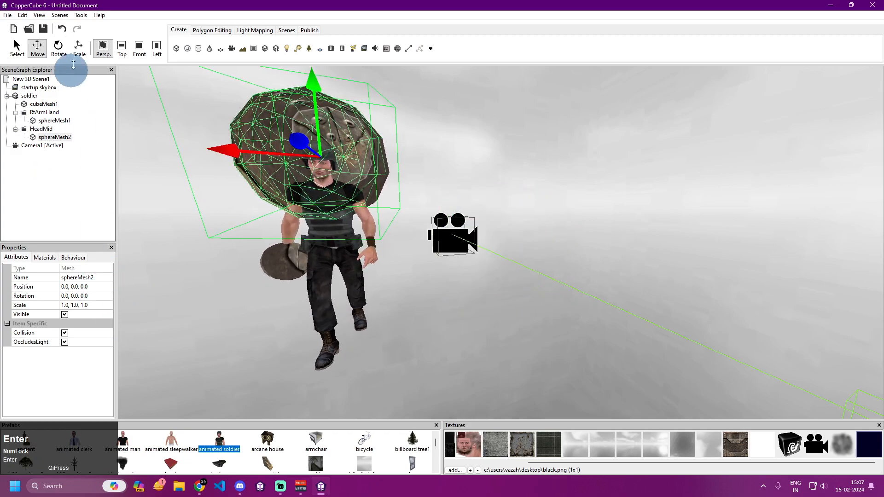
Scale the head sphere down uniformly to about 0.26 and move it slightly up over the helmet.
click(79, 47)
shift+drag(216, 153, 275, 167)
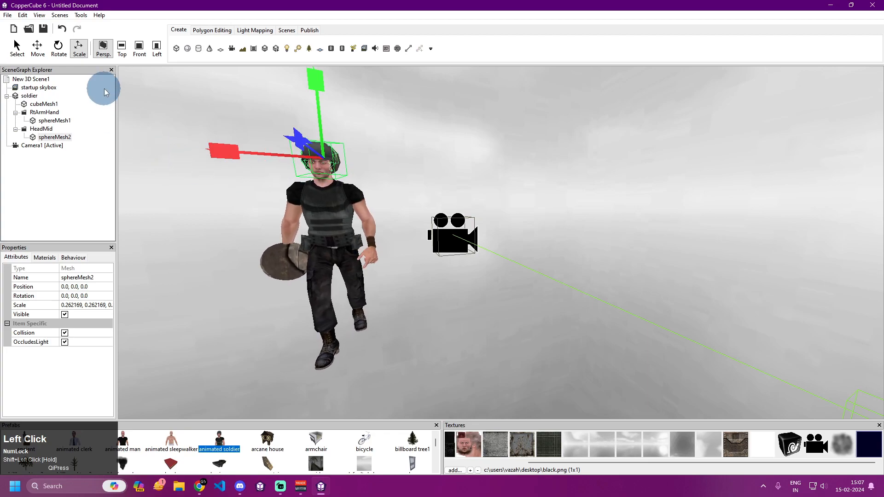
drag(316, 85, 132, 314)
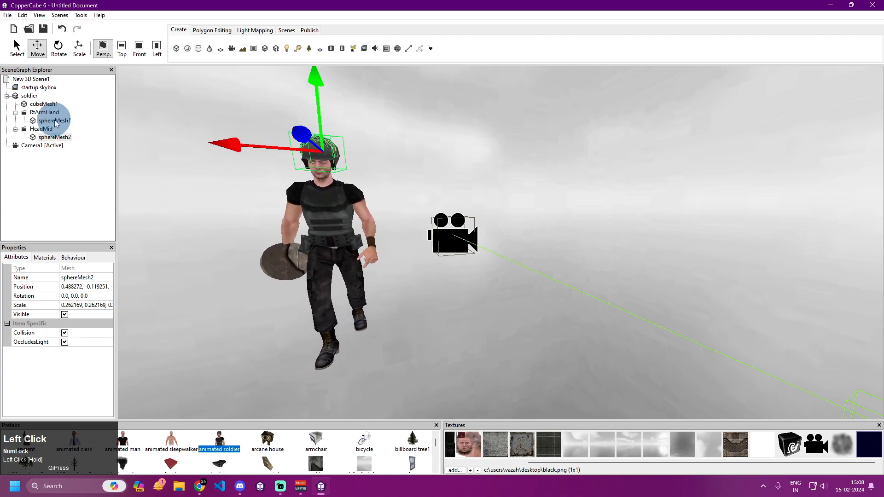
Flip the direction of all faces of the head sphere.
right_click(46, 137)
mouse_move(102, 162)
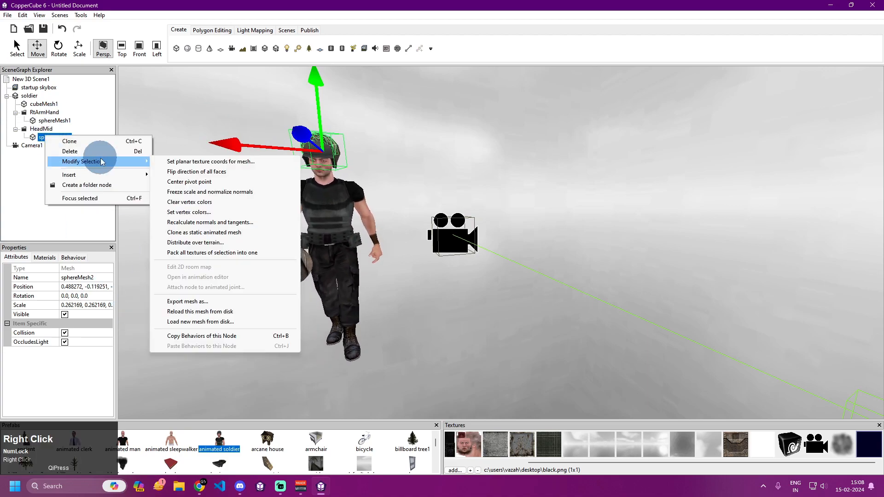
click(200, 172)
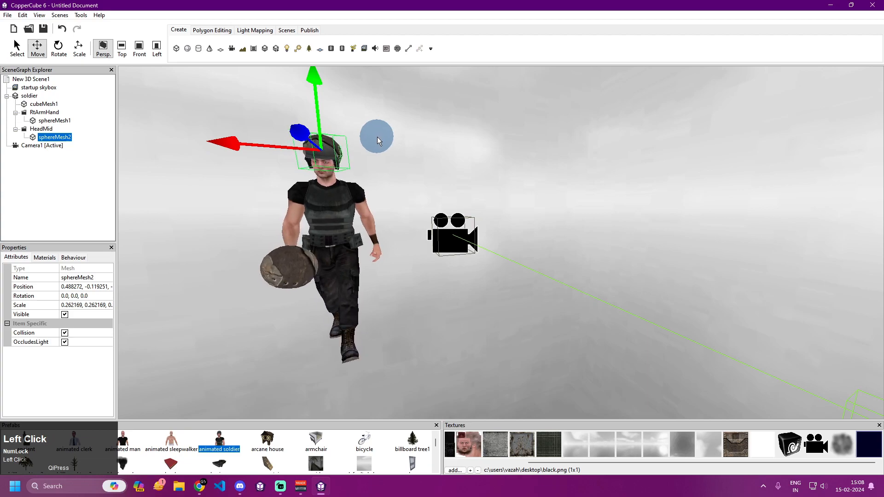
Shift the head sphere forward and slightly up over the soldier's helmet and enlarge it uniformly to about 0.32.
mouse_move(389, 142)
mouse_down()
mouse_move(428, 140)
mouse_move(375, 138)
mouse_up()
key(Up)
key(Up)
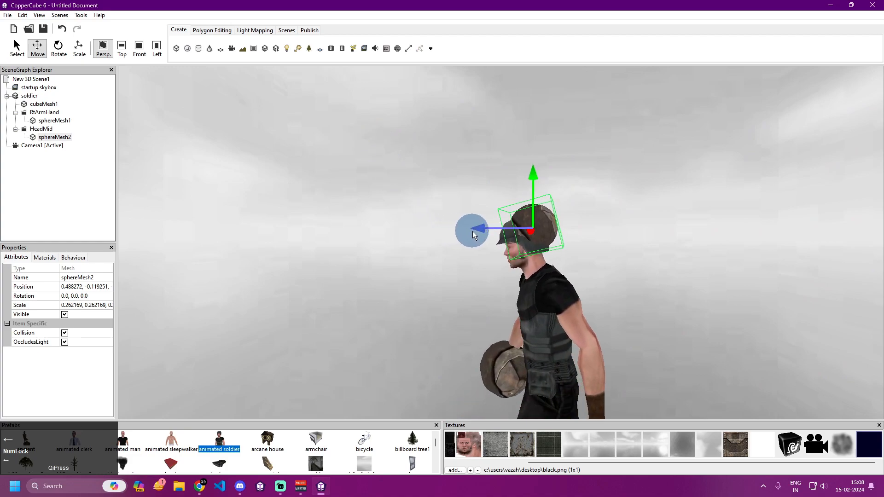
click(475, 228)
drag(475, 228, 471, 228)
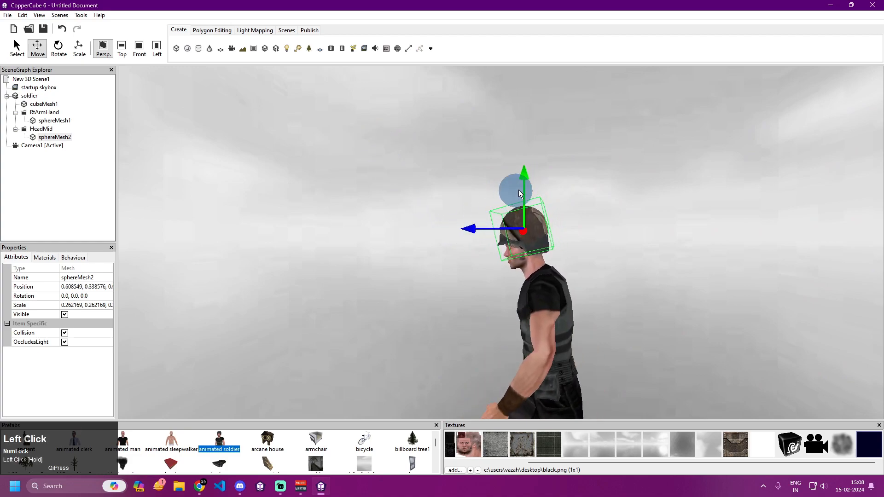
drag(521, 180, 521, 171)
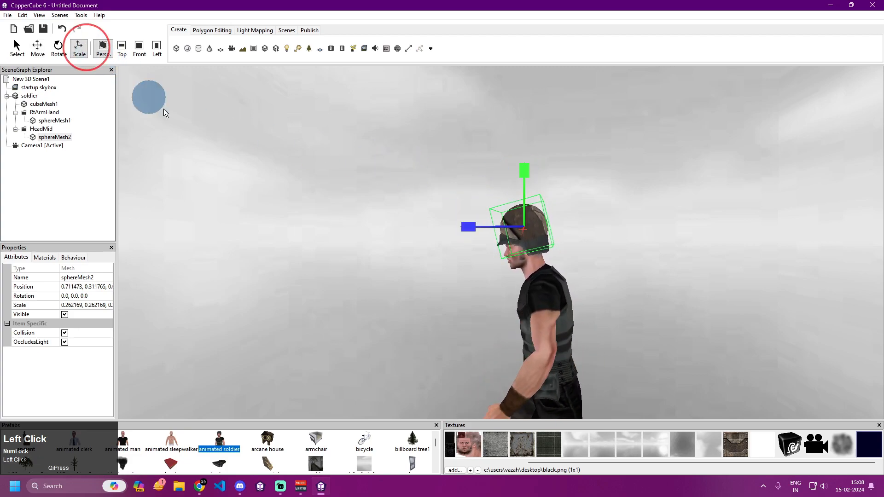
shift+drag(456, 227, 479, 225)
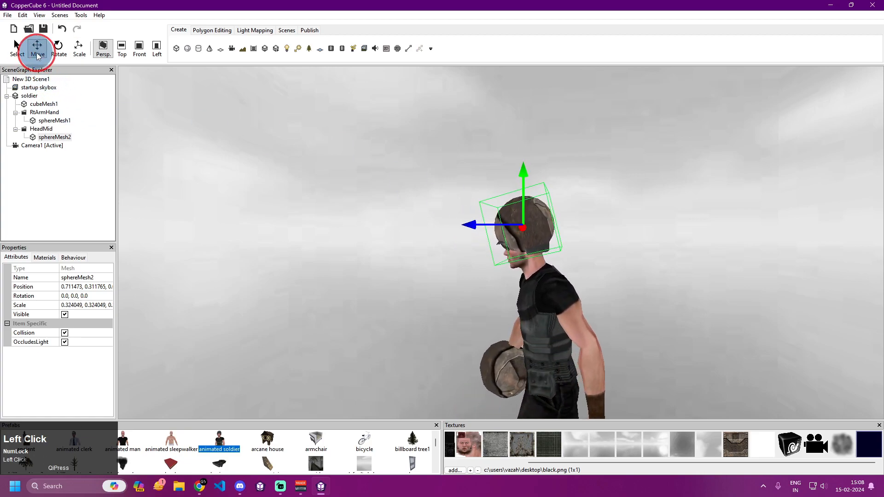
drag(470, 226, 454, 207)
Examine the fit of the sphere on the soldier's head from the front and side, near and far.
key(Up)
key(Right)
key(Right)
drag(741, 233, 611, 279)
click(700, 262)
drag(699, 262, 704, 223)
key(Up)
key(Down)
click(559, 259)
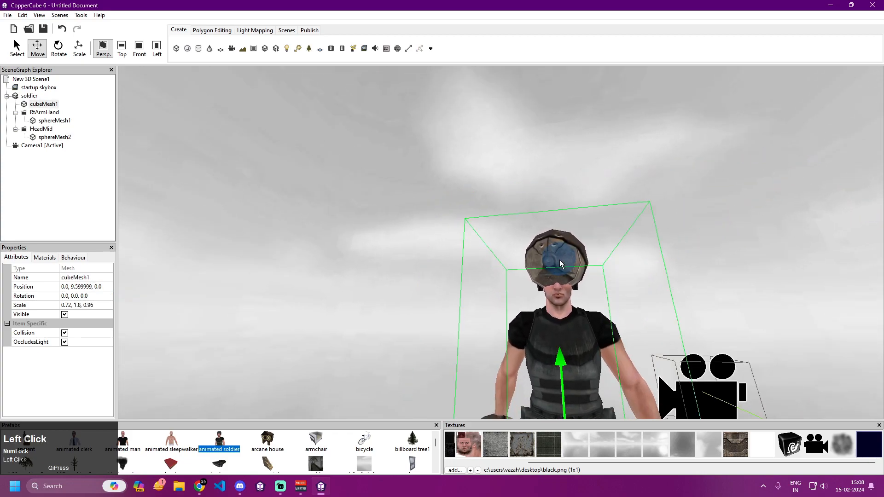
key(Up)
key(Down)
key(Left)
drag(629, 218, 678, 221)
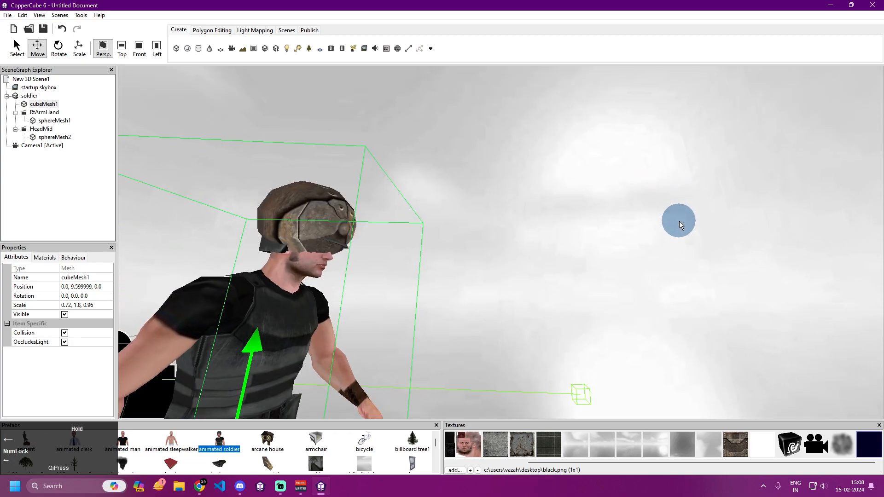
key(Down)
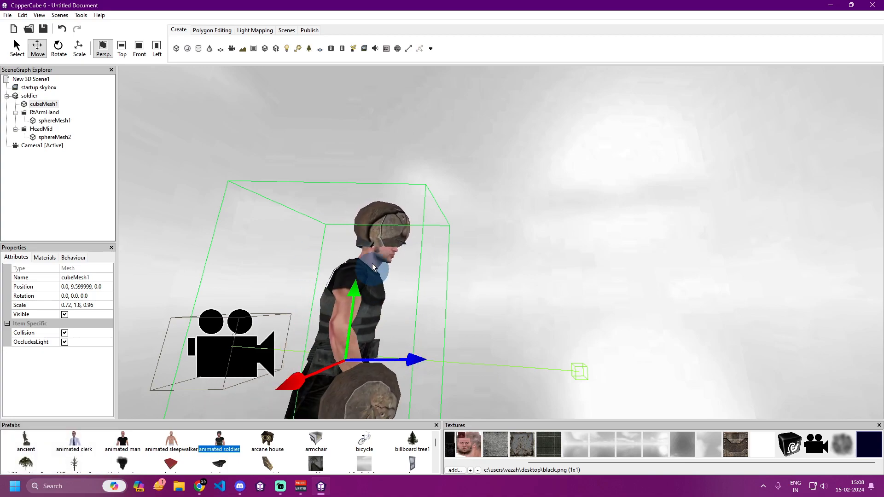
scroll(366, 322, up, 2)
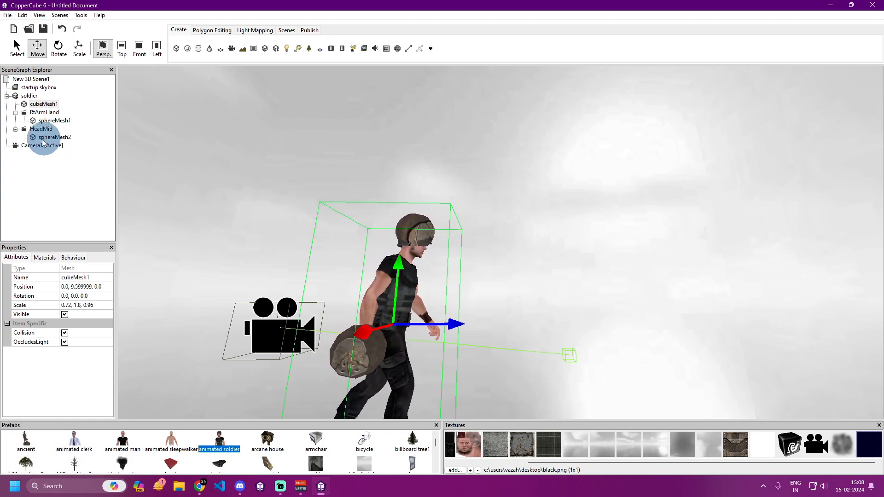
Add the Game Actor with Health (AI, Player, etc) behaviour to the soldier.
click(28, 95)
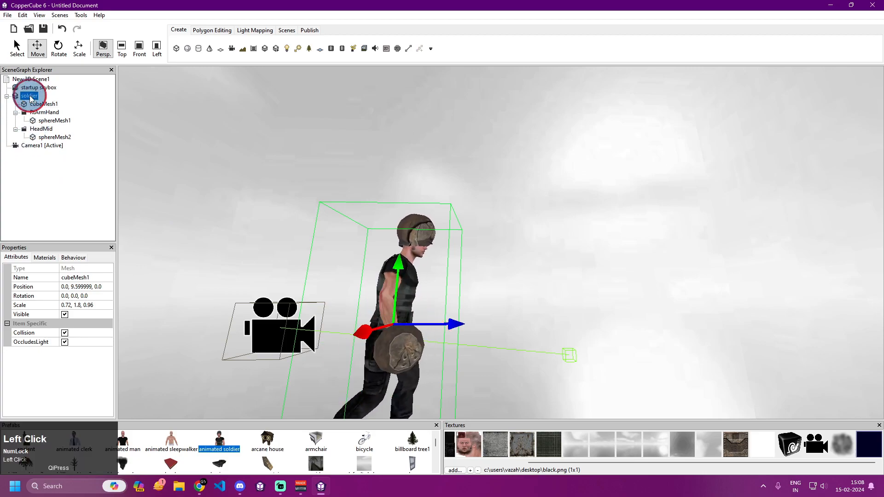
click(70, 256)
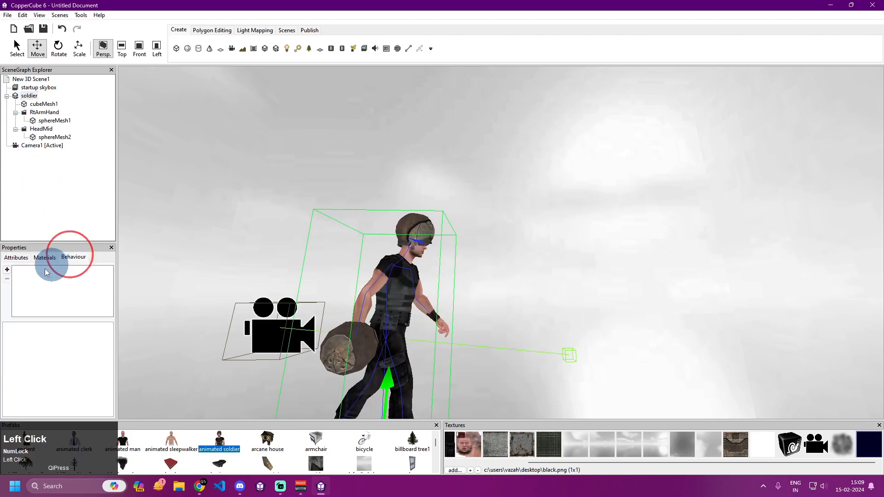
click(8, 270)
mouse_move(64, 345)
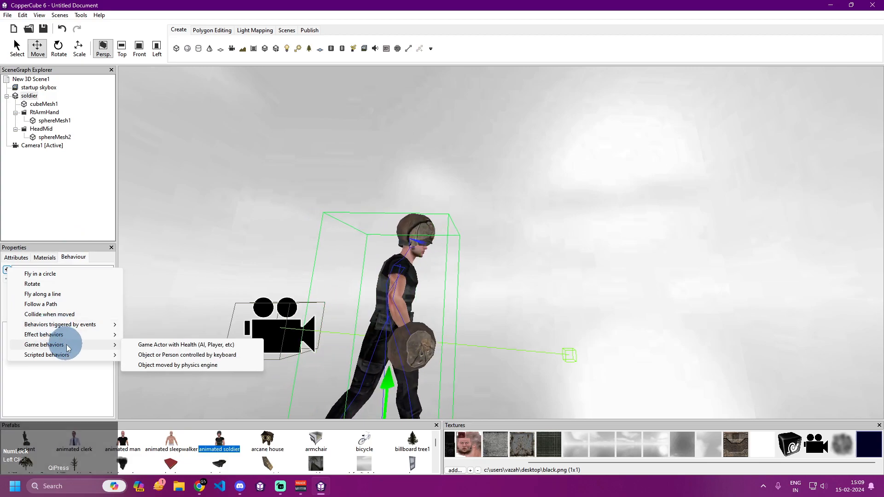
click(147, 345)
Test-run the scene and fly the camera around the patrolling soldier to examine how the hand and head spheres follow it, then end the test.
scroll(123, 349, down, 5)
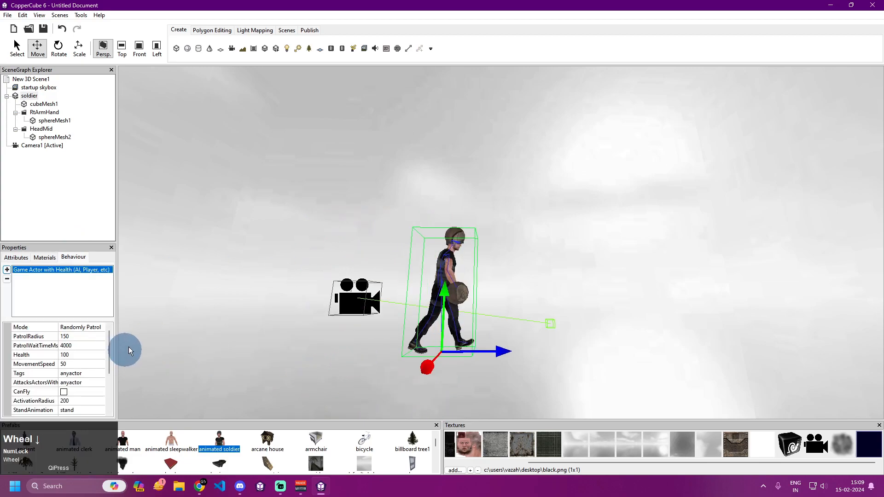
key(ctrl+F10)
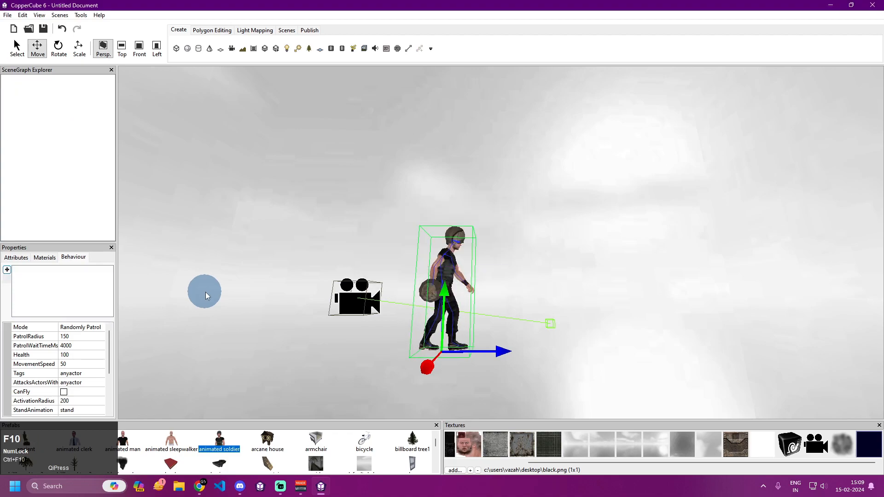
key(s)
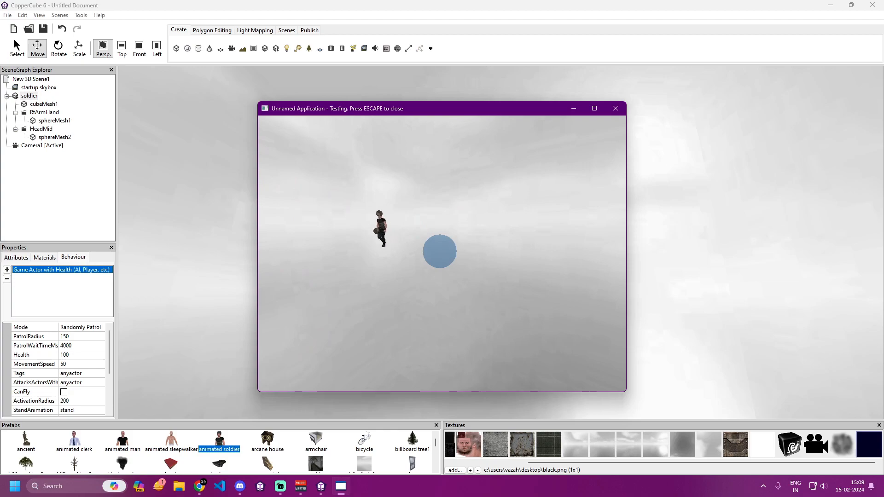
key(a)
key(a)
key(a)
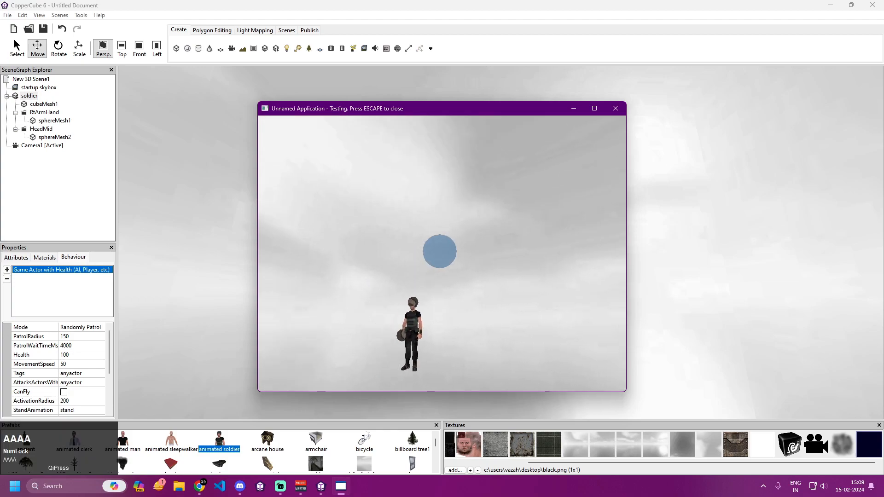
key(a)
key(a)
key(a)
key(a)
key(a)
key(a)
key(w)
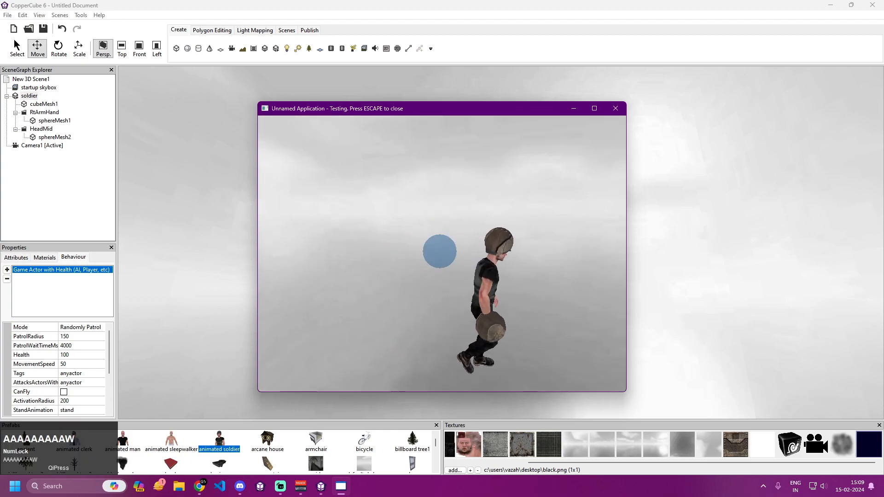
key(d)
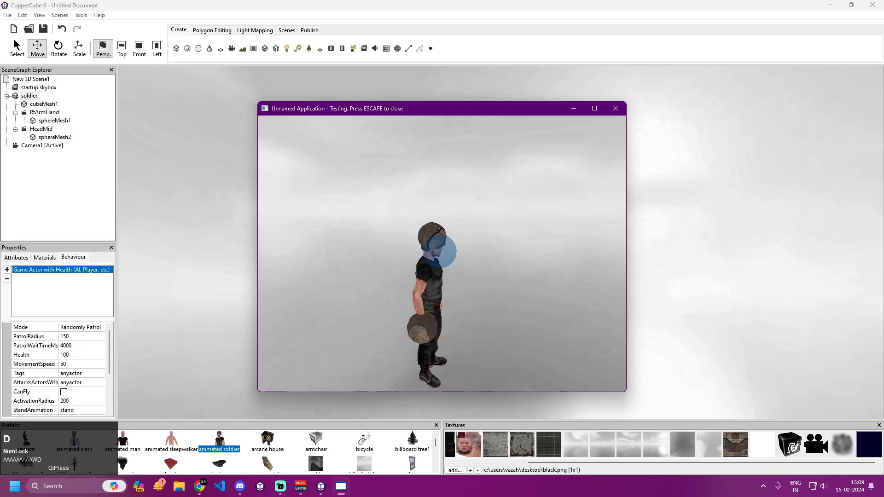
key(d)
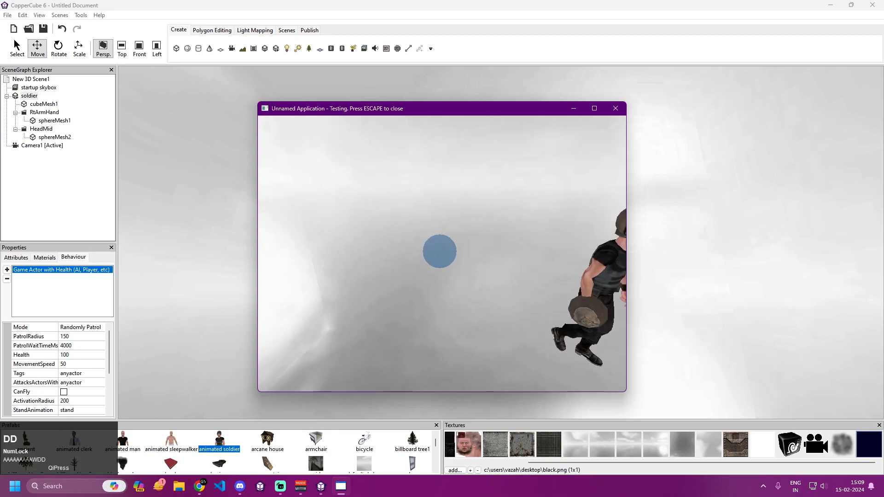
key(d)
key(s)
key(a)
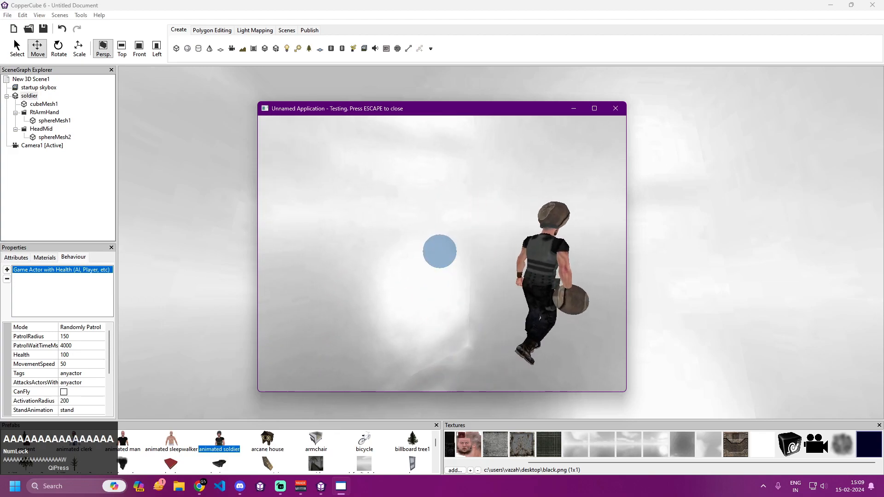
key(w)
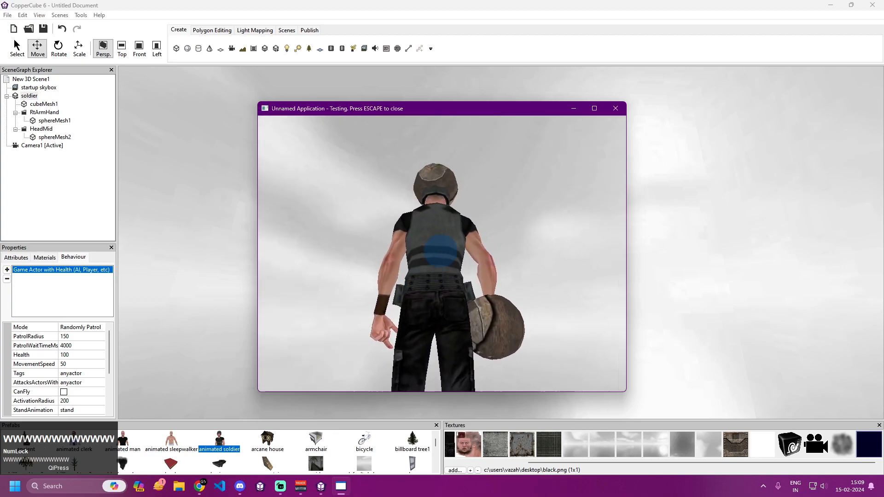
key(w)
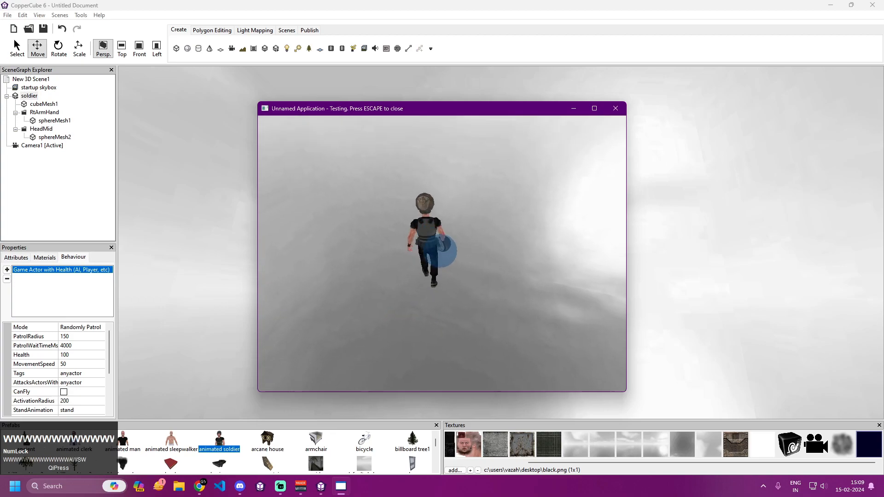
key(a)
key(w)
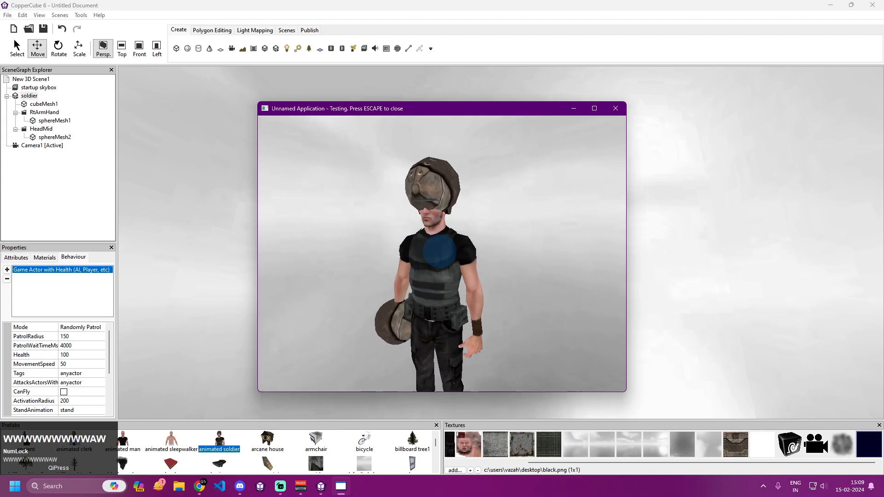
key(s)
key(w)
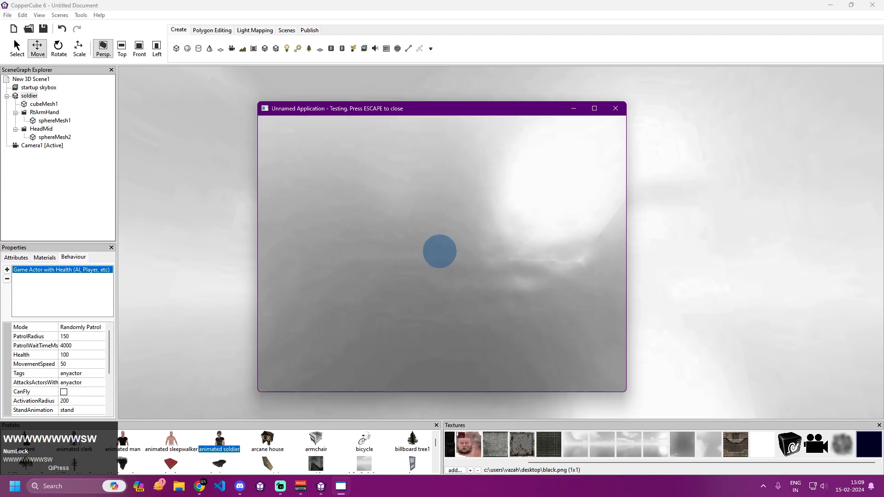
key(s)
key(w)
key(w)
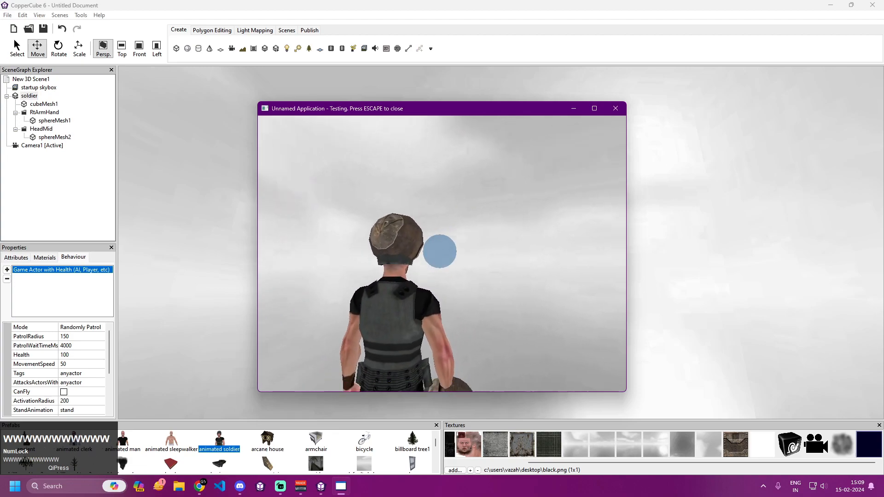
key(Escape)
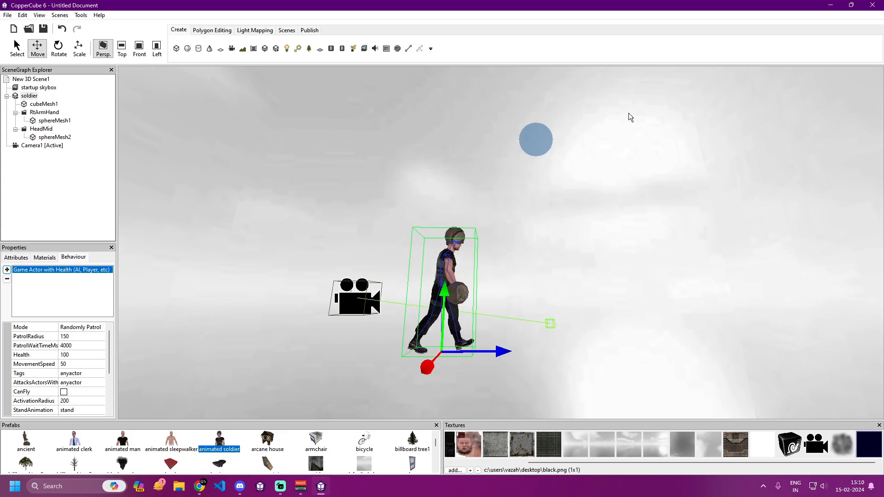
Quit the 3D editor and confirm closing it.
click(873, 6)
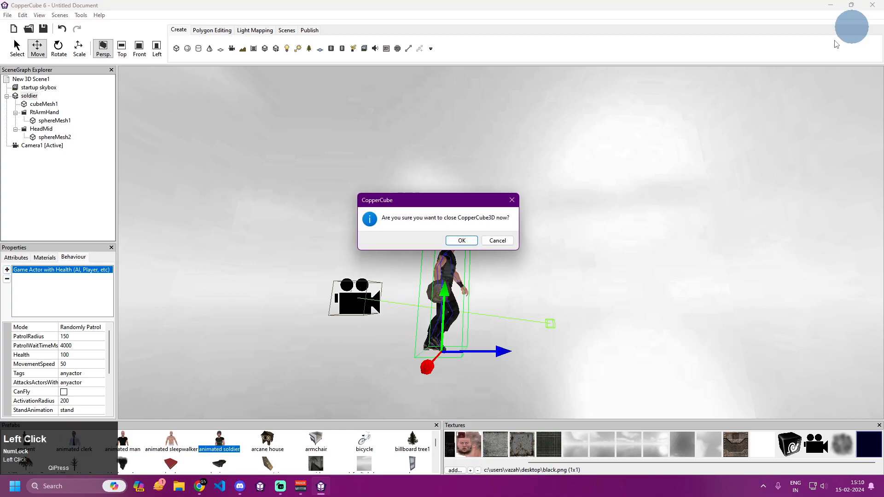
click(453, 242)
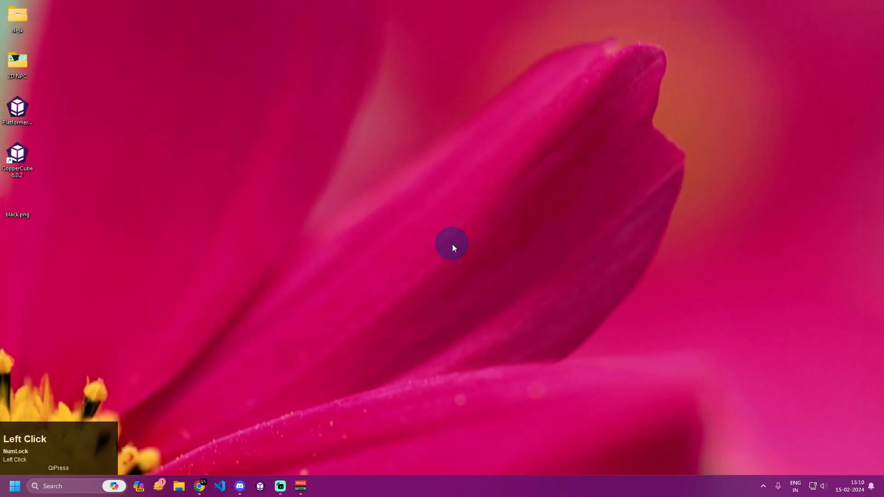